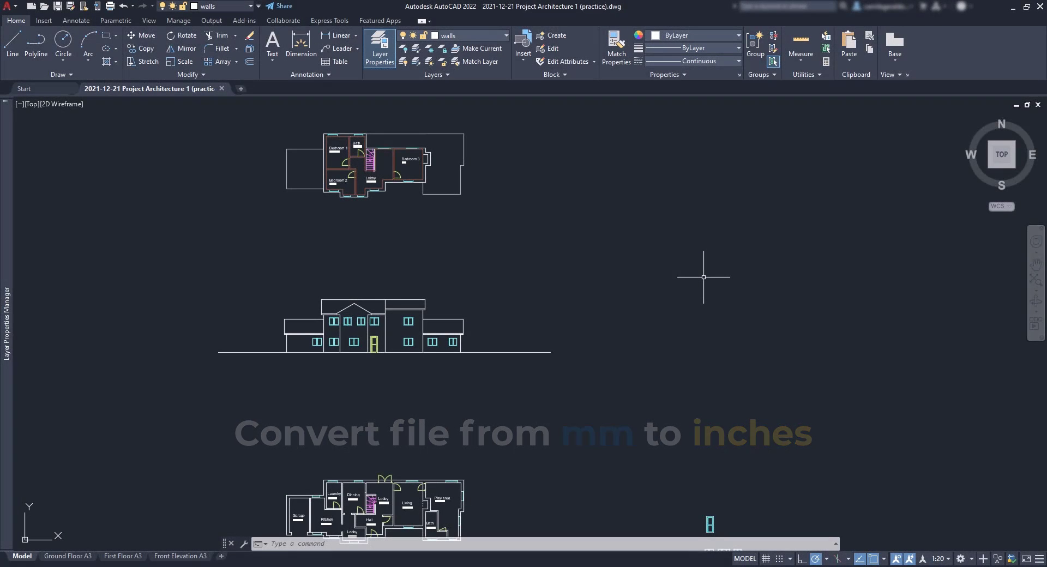
Try Engineering length units, keeping Millimeters insertion scale and 0'-0.00" precision.
type("UNITS")
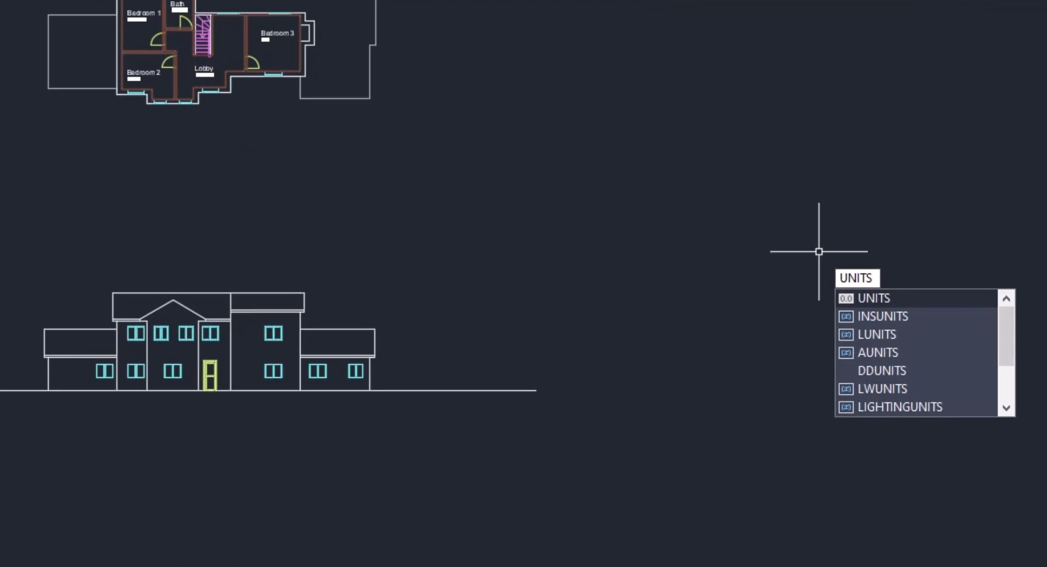
key("Return")
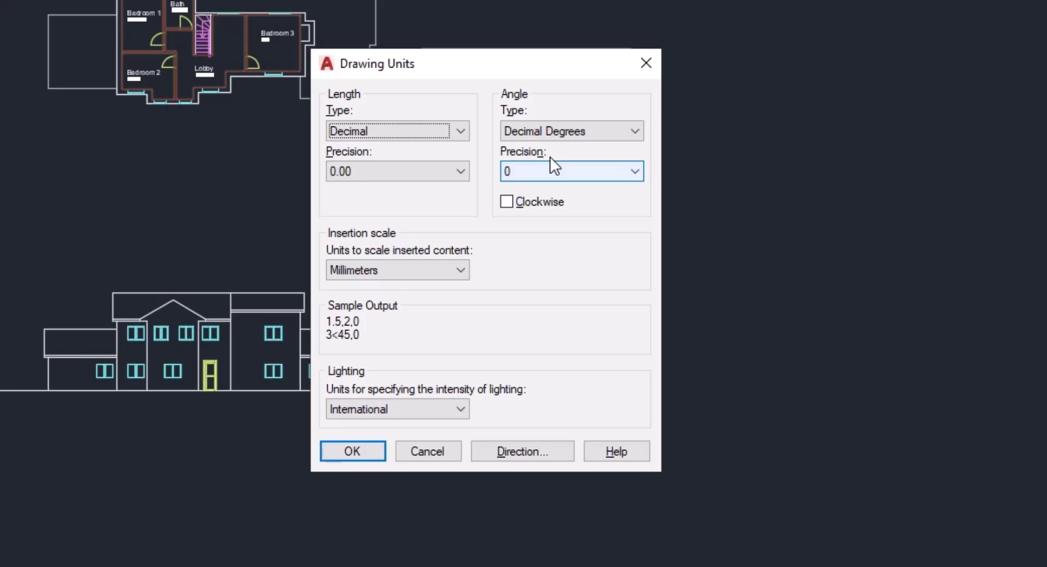
left_click(460, 133)
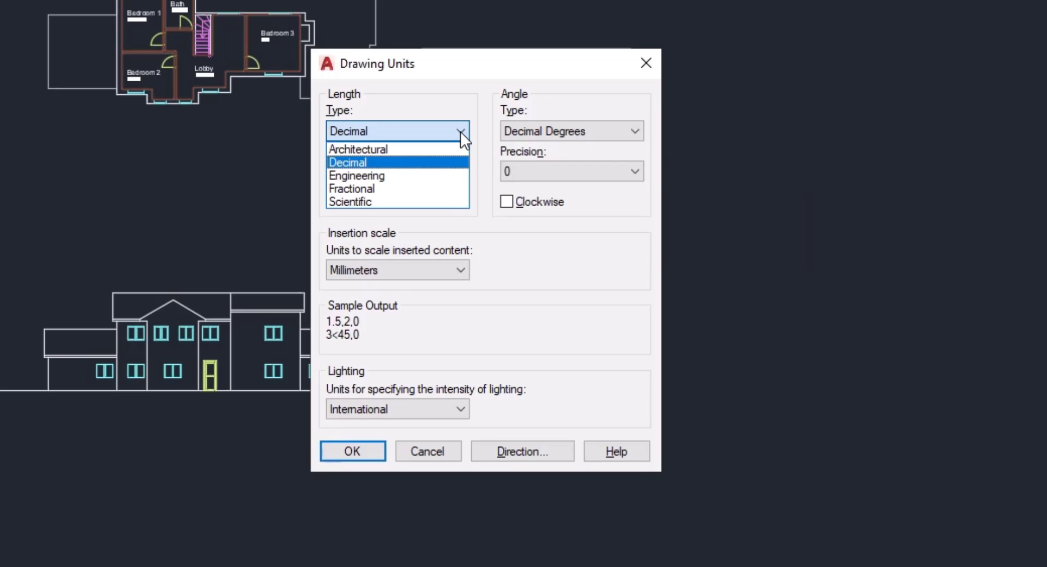
left_click(431, 176)
left_click(458, 270)
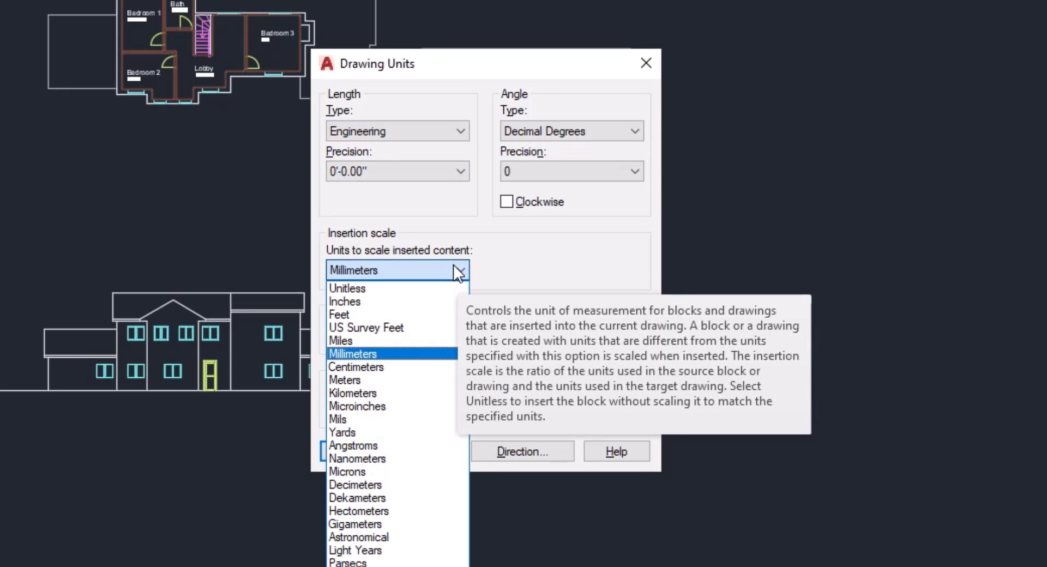
left_click(453, 265)
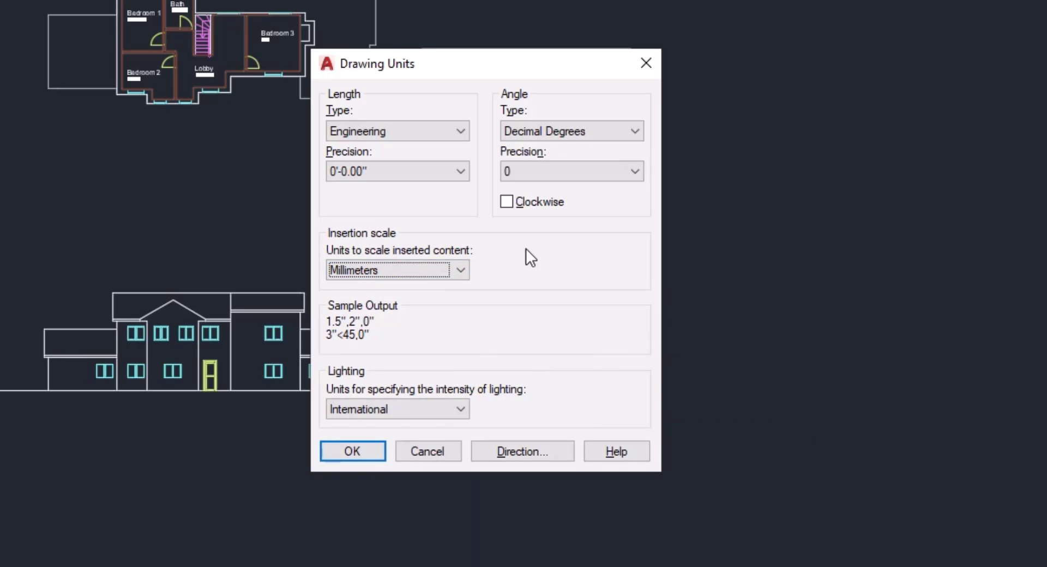
left_click(455, 172)
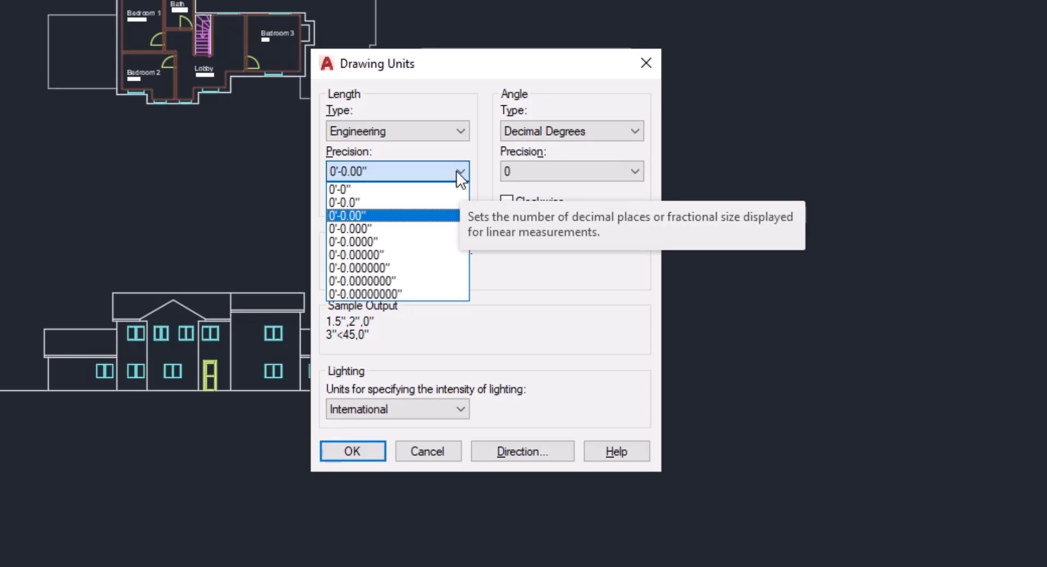
left_click(460, 171)
key("Return")
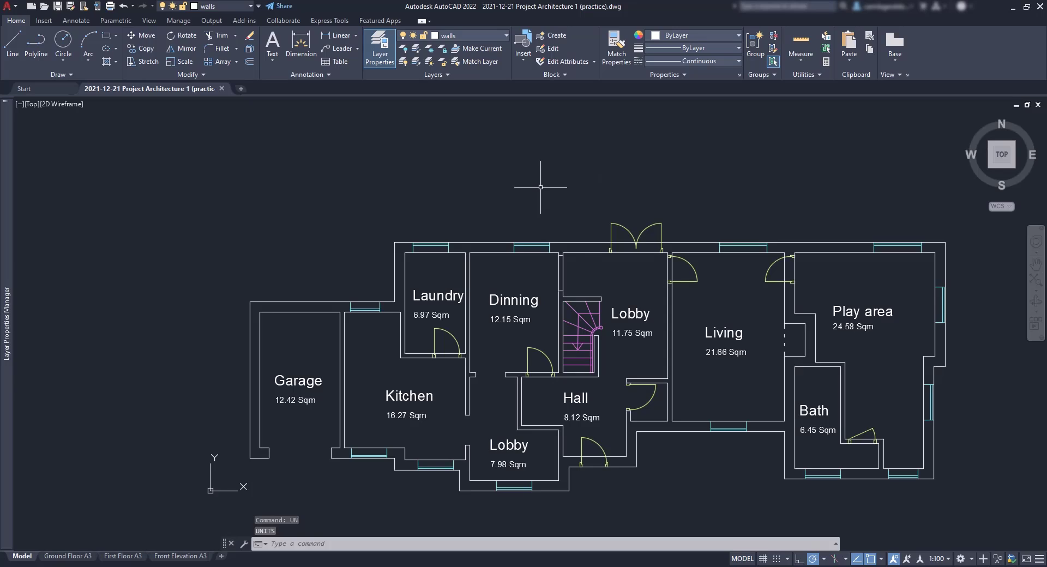
Start a DIST check at the Laundry room's top-left corner, cancel it, and reopen UNITS.
type("di")
key("Return")
scroll(434, 256, "up", 4)
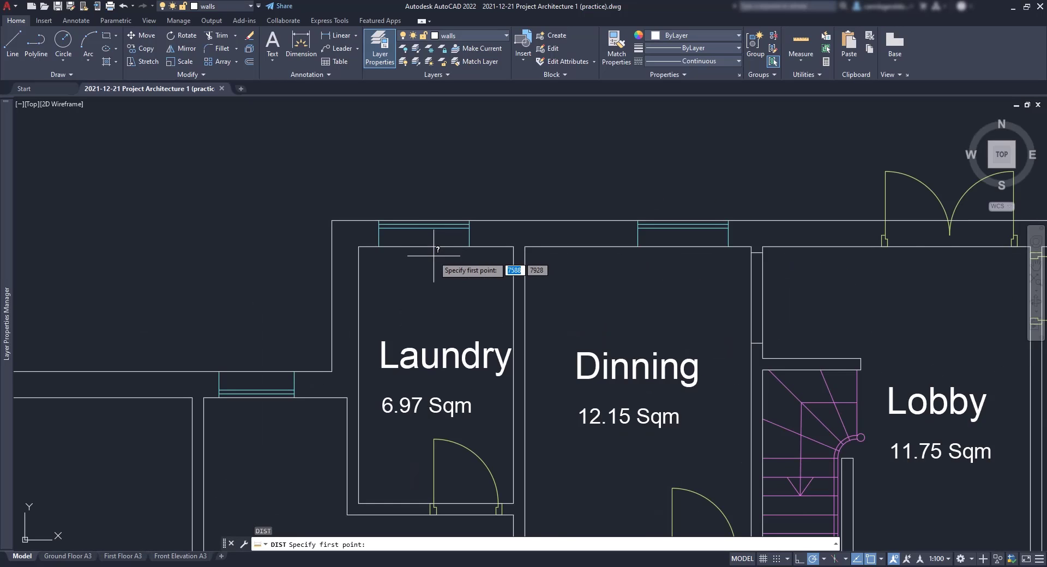
left_click(359, 247)
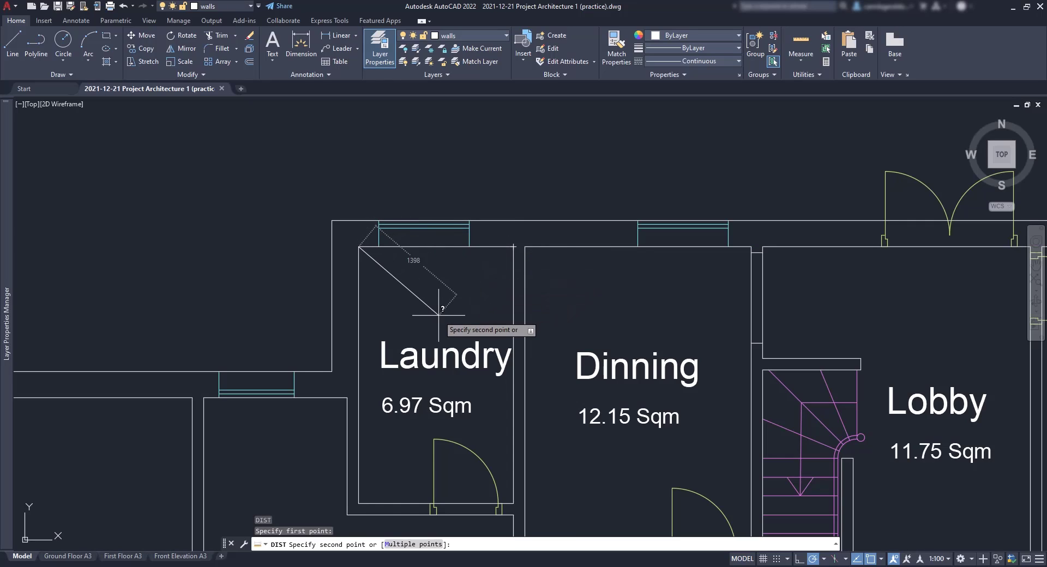
key("Escape")
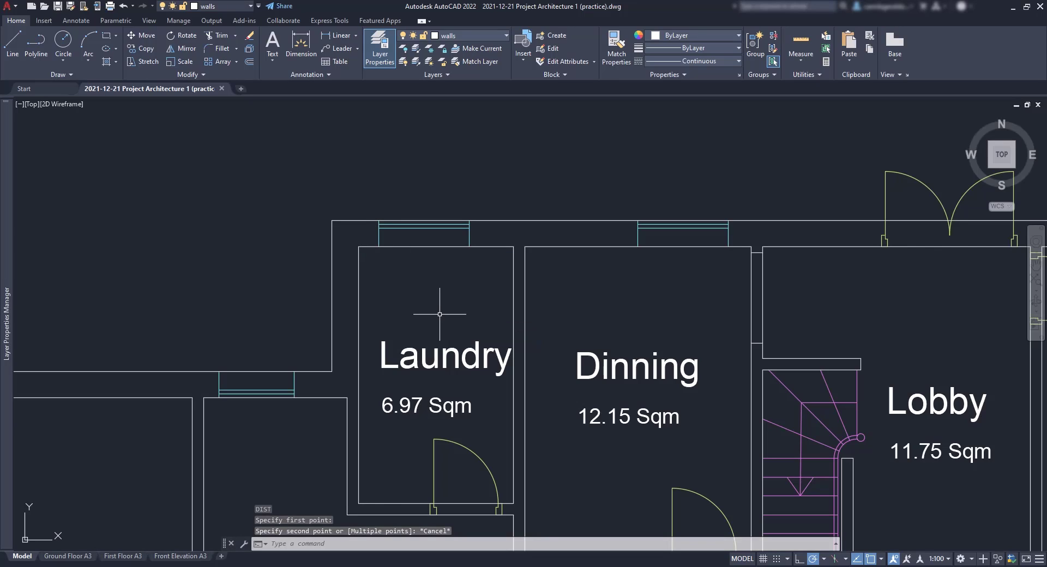
type("UNITS")
key("Return")
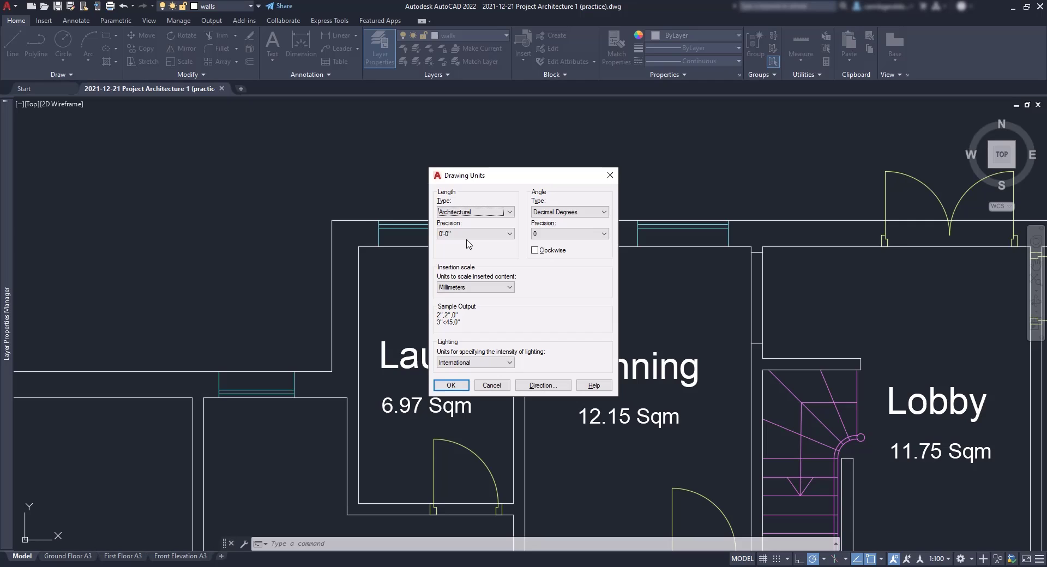
Apply Architectural length type, 0'-0 1/16" precision and Inches insertion scale in Drawing Units.
left_click(502, 212)
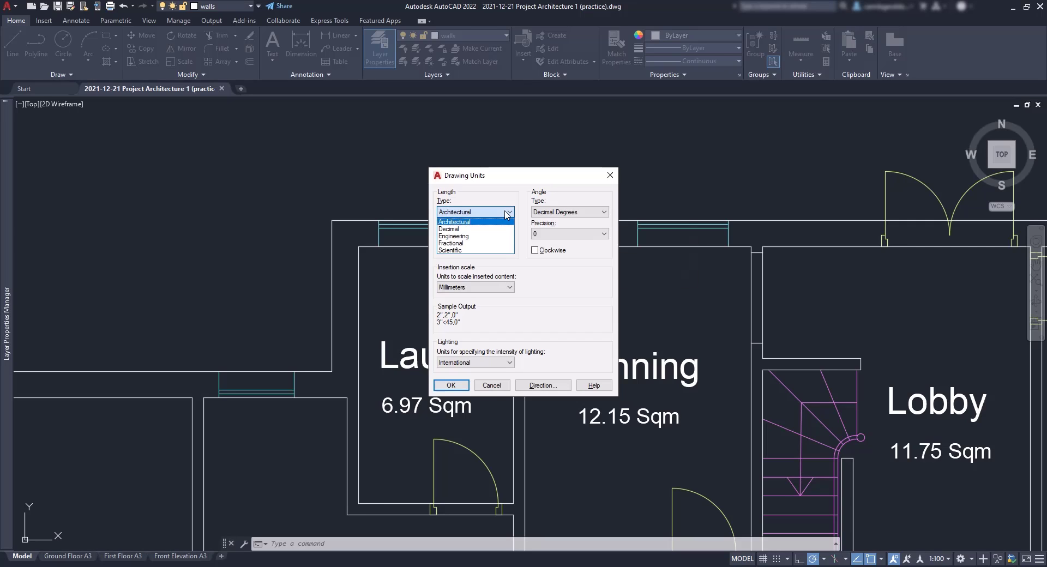
left_click(487, 237)
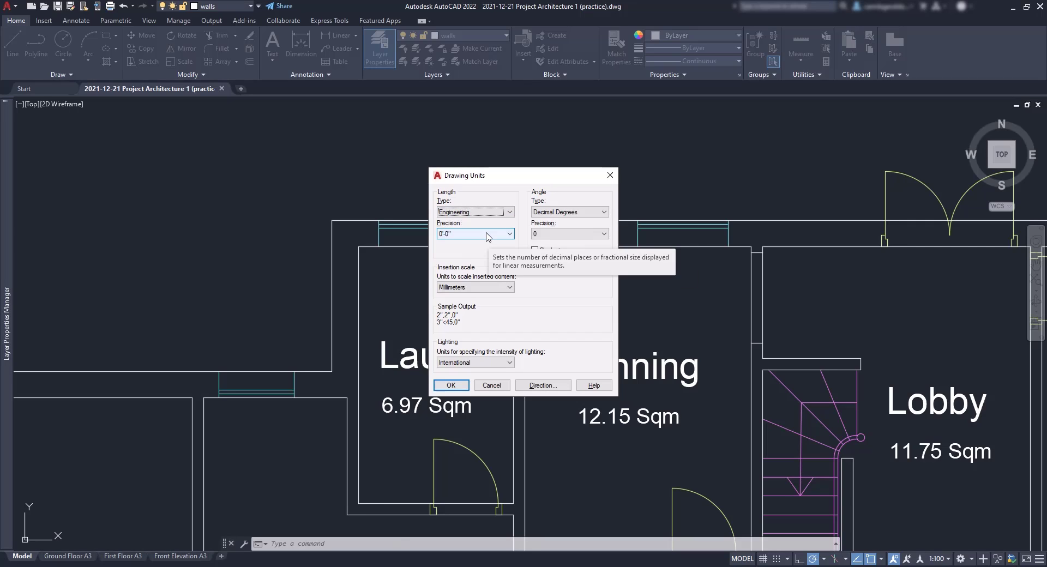
left_click(488, 234)
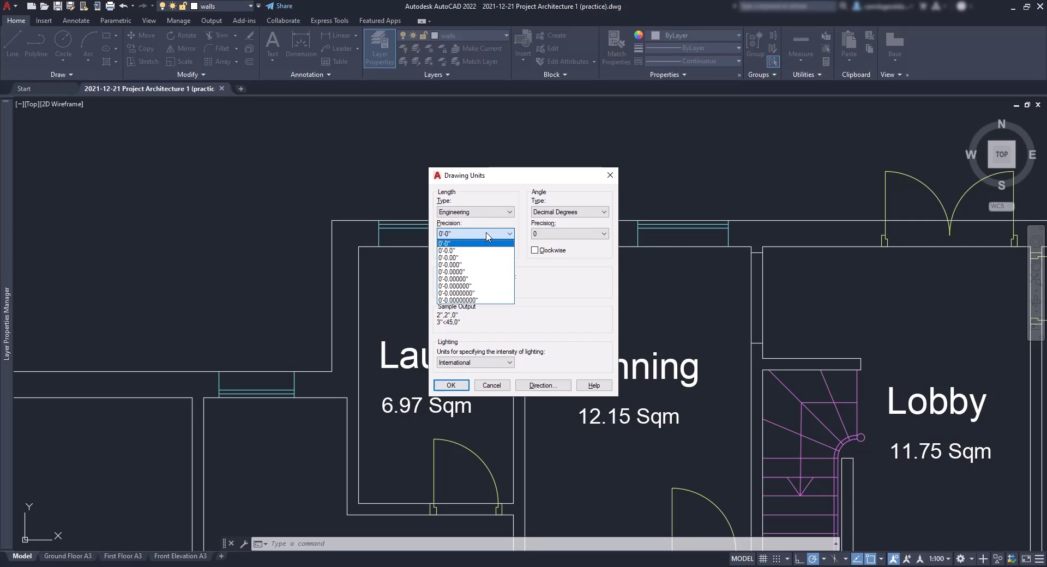
left_click(486, 236)
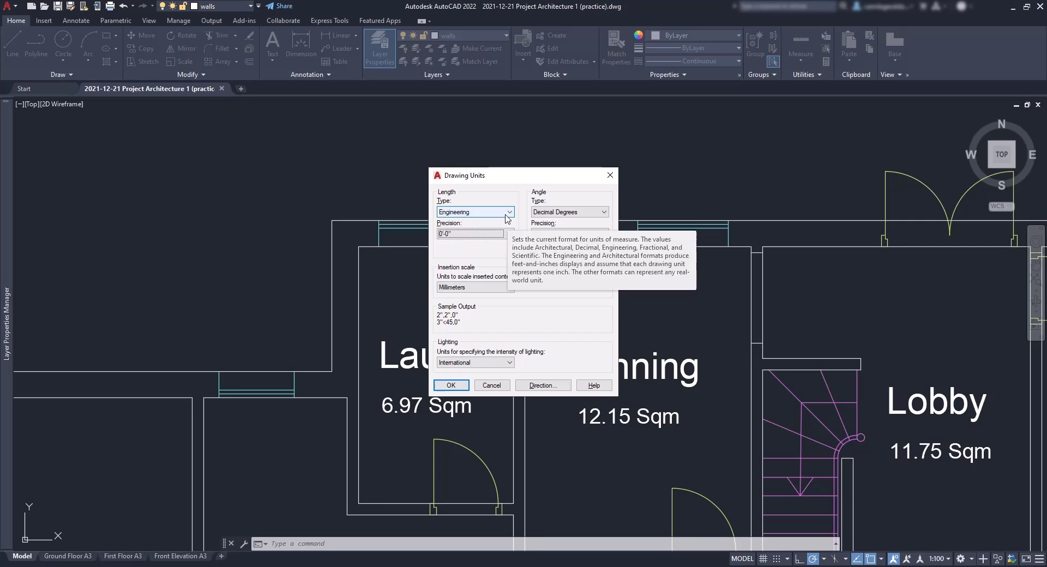
left_click(506, 217)
left_click(500, 221)
left_click(502, 233)
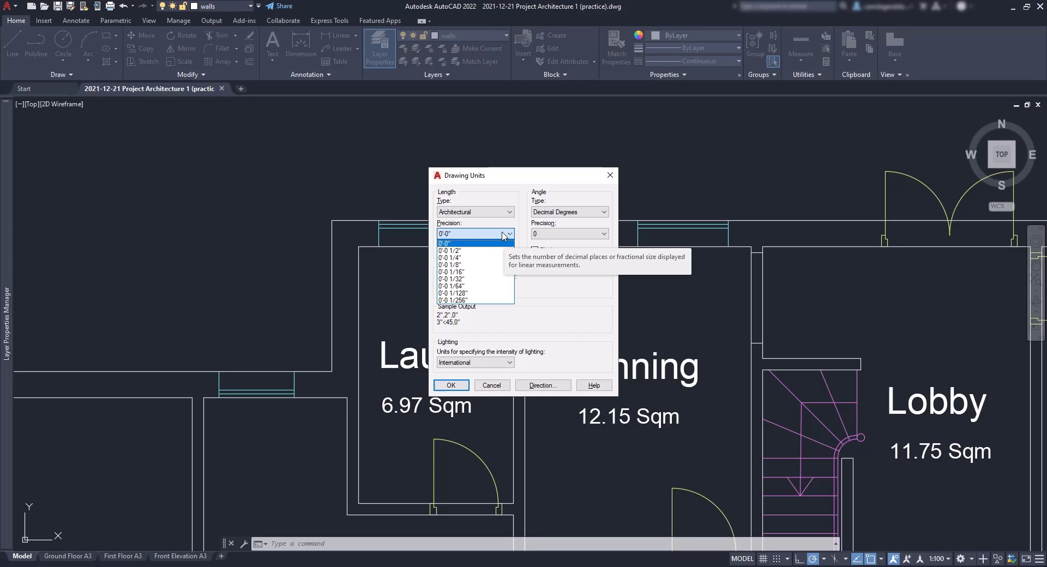
left_click(476, 272)
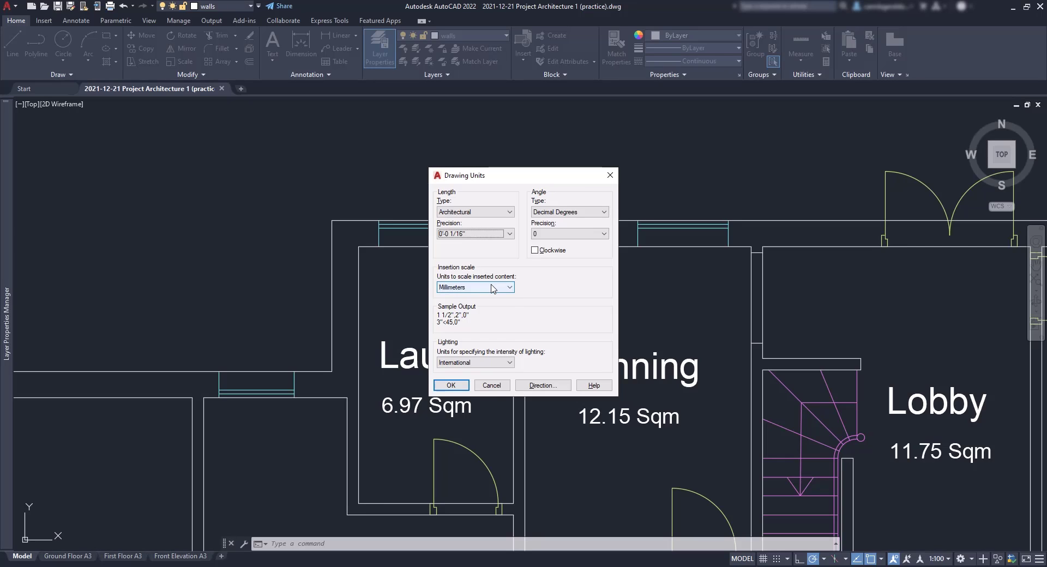
left_click(493, 287)
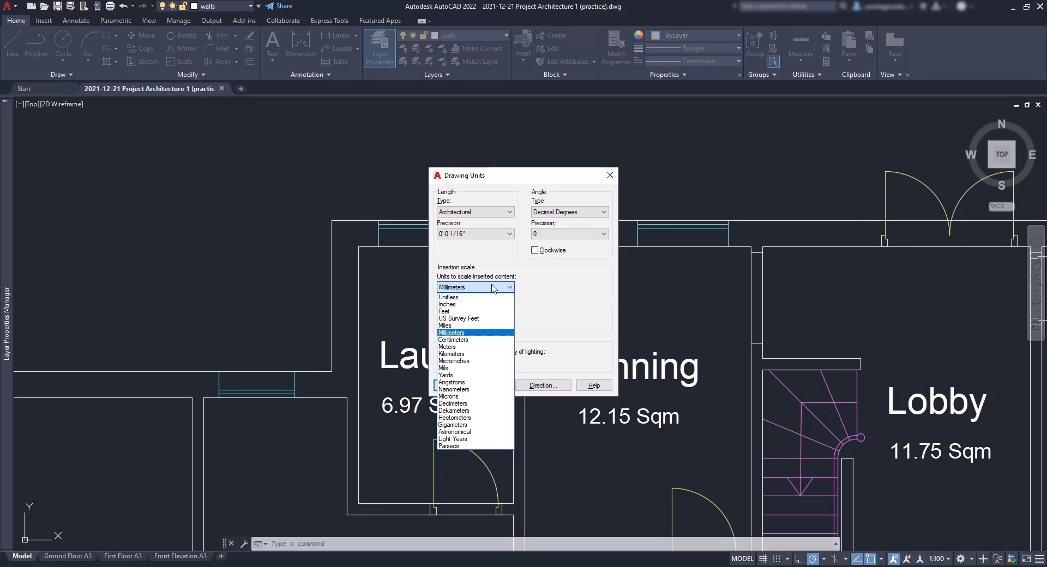
left_click(467, 305)
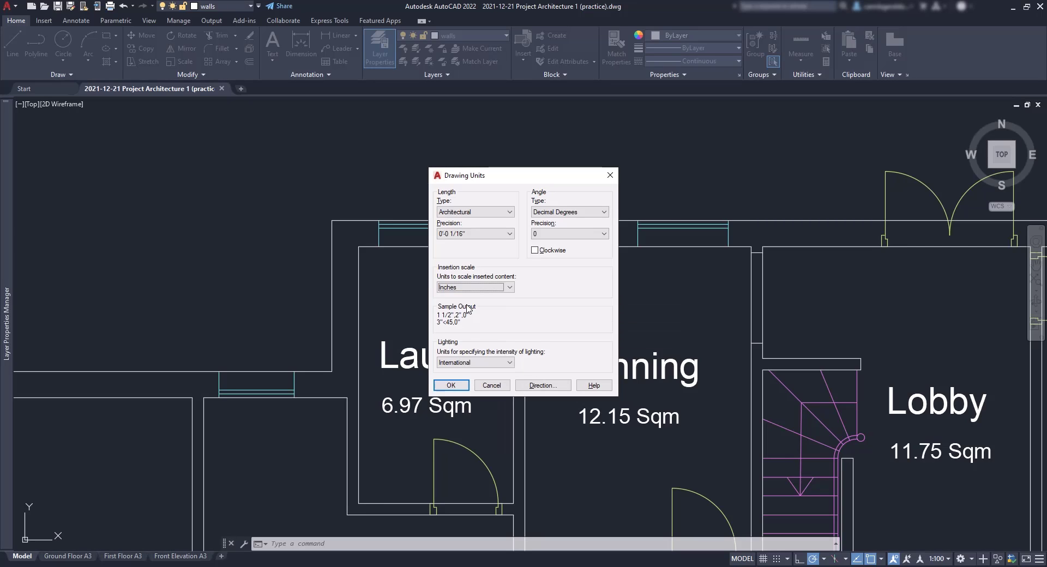
left_click(462, 387)
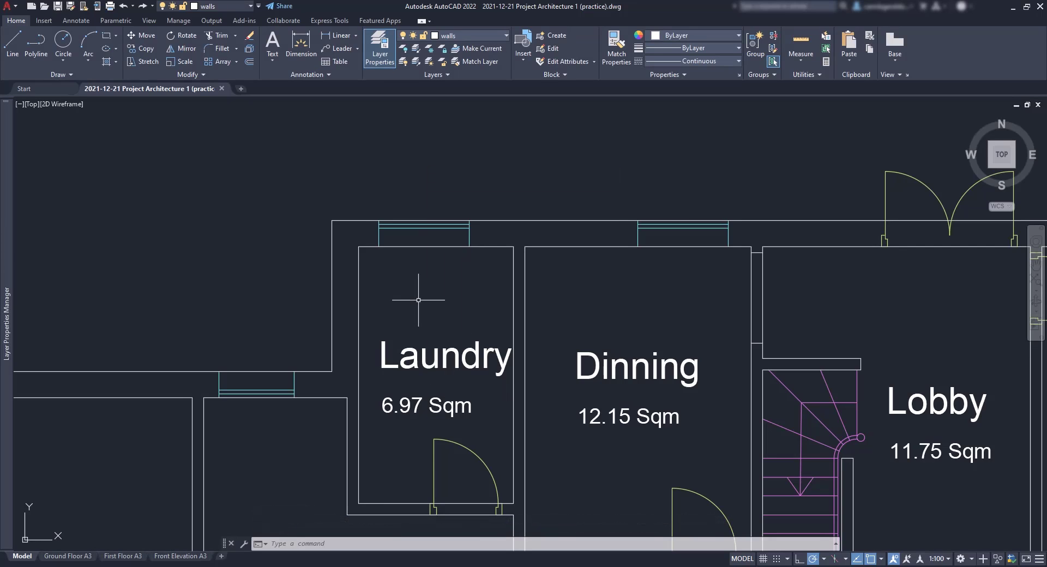
type("di")
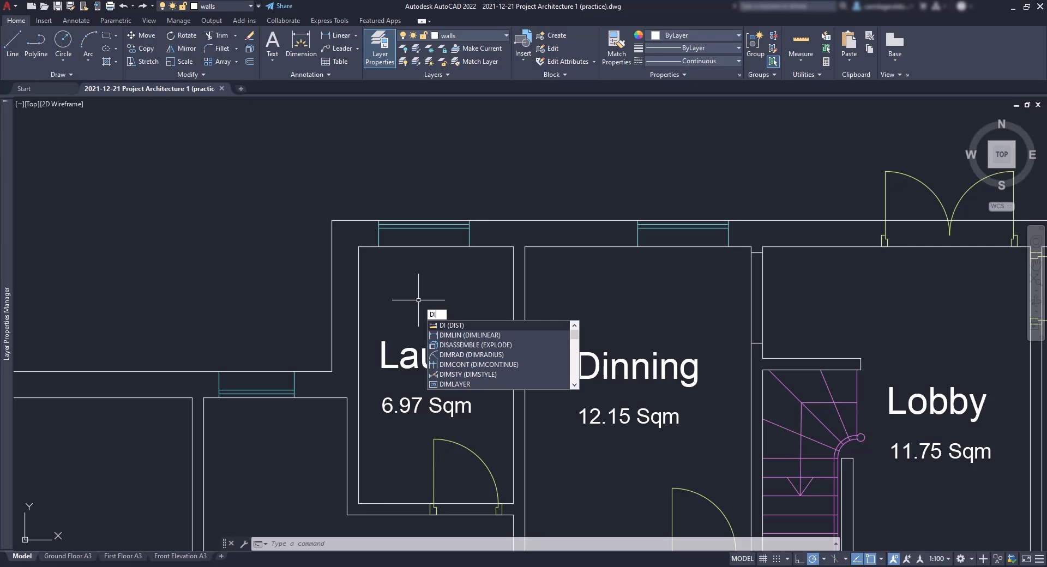
key("Return")
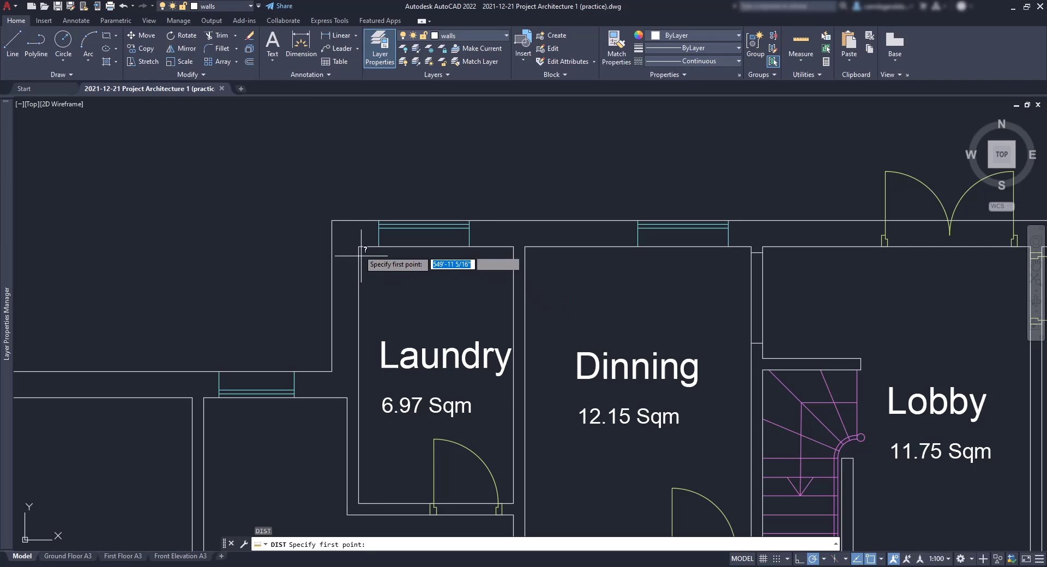
left_click(359, 247)
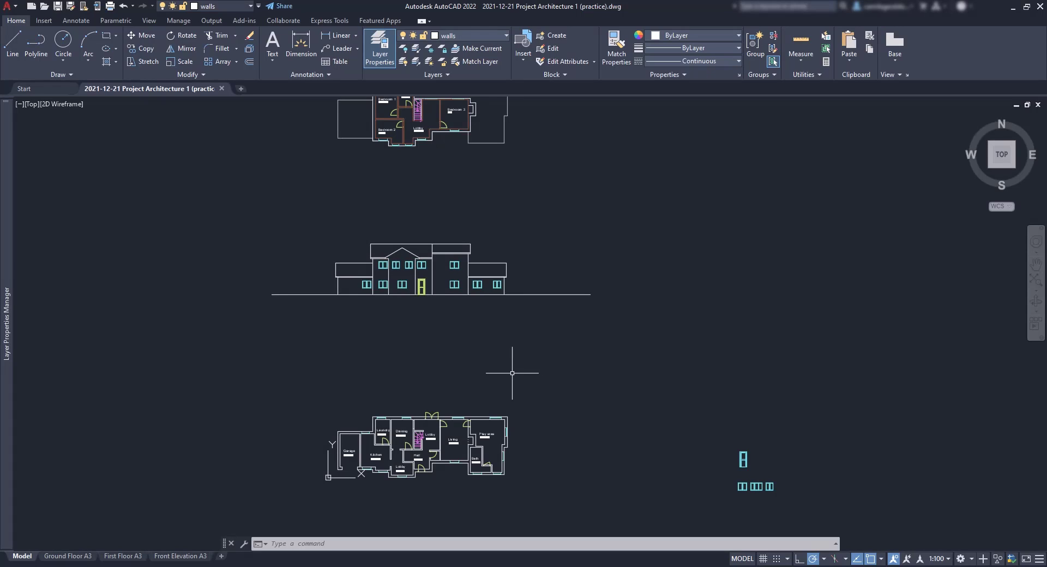
Unlock the boundary and construction lines layers and turn on construction lines and dli.
mouse_move(1, 284)
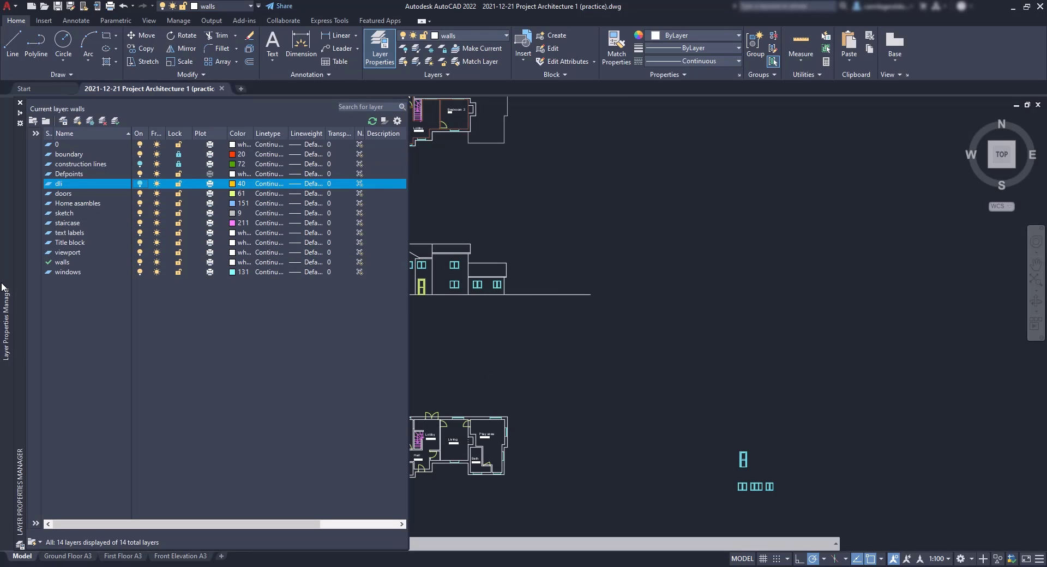
left_click(178, 154)
left_click(178, 164)
left_click(139, 164)
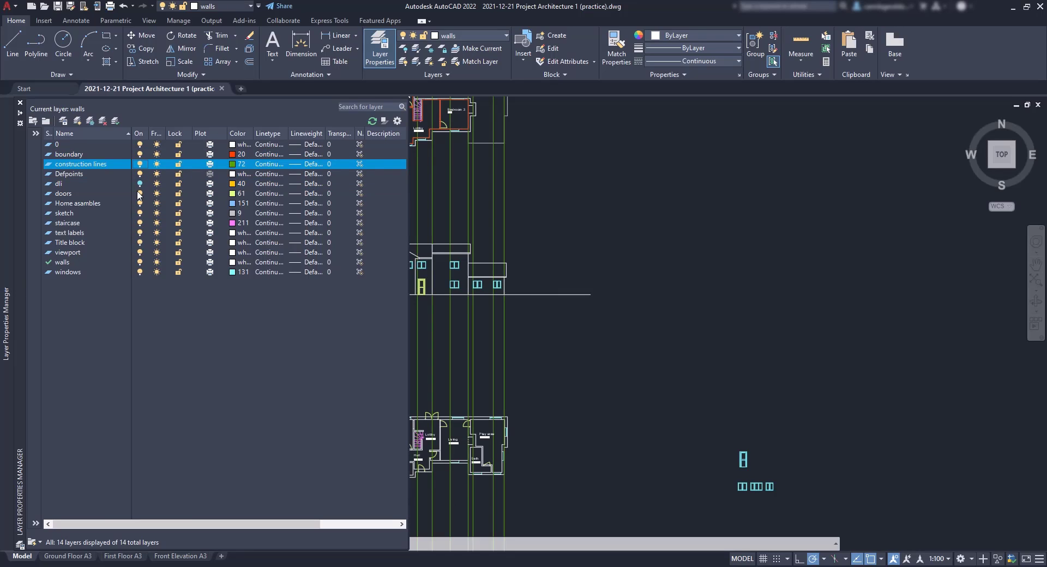
left_click(140, 185)
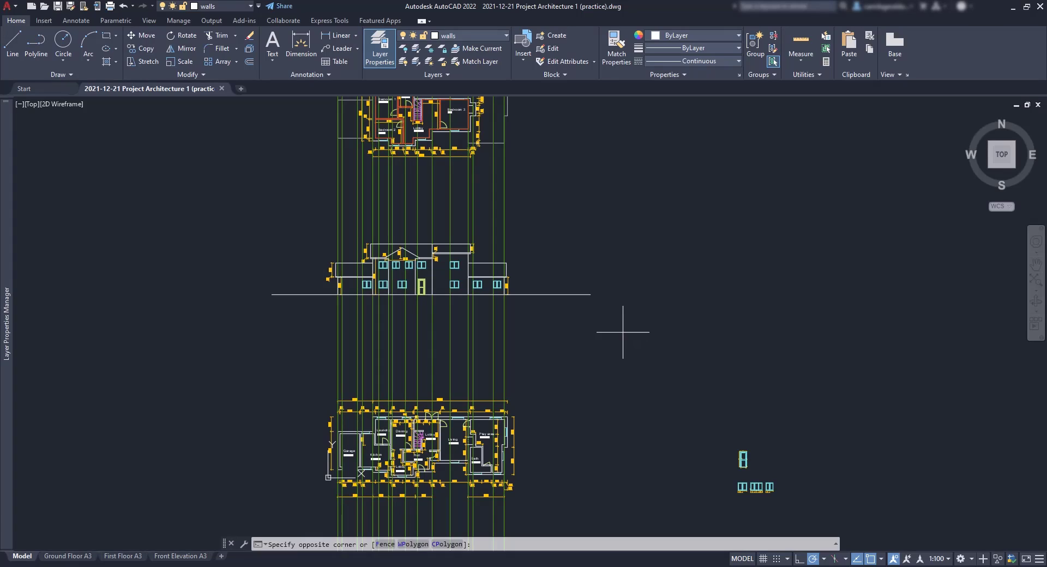
Select every object in the drawing.
left_click(629, 329)
key("Escape")
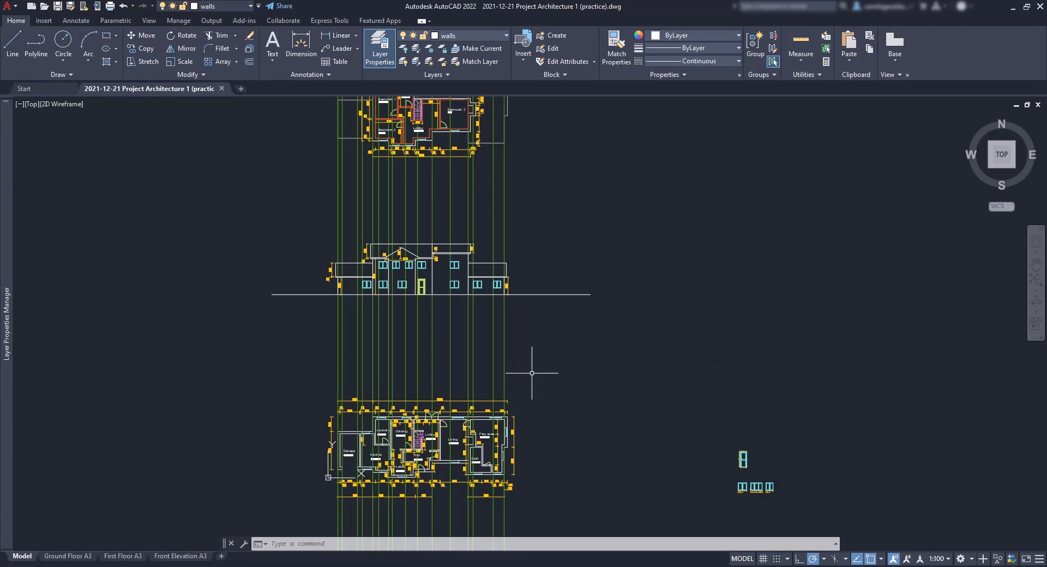
left_click(827, 49)
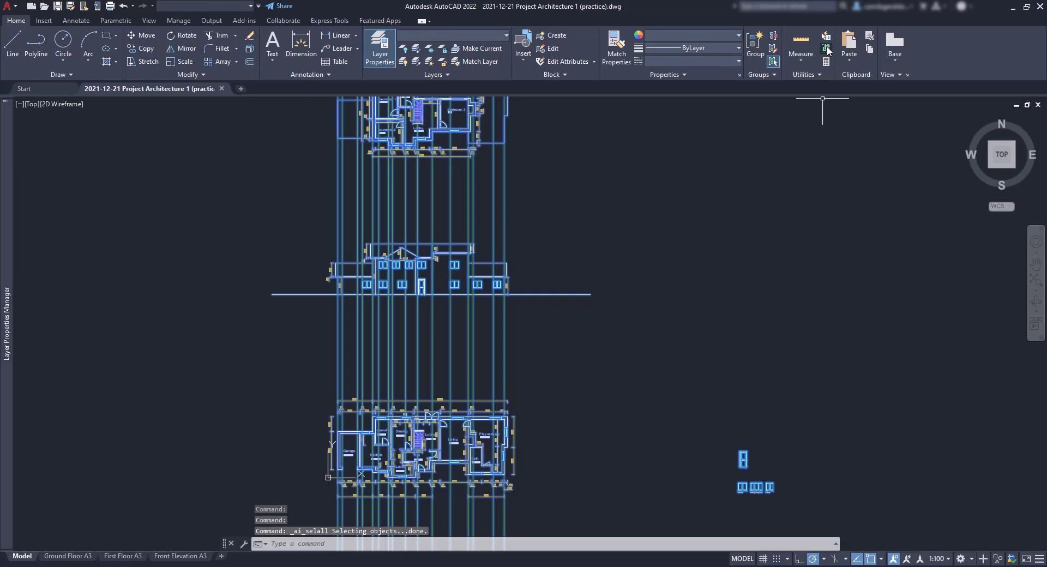
scroll(831, 101, "up", 3)
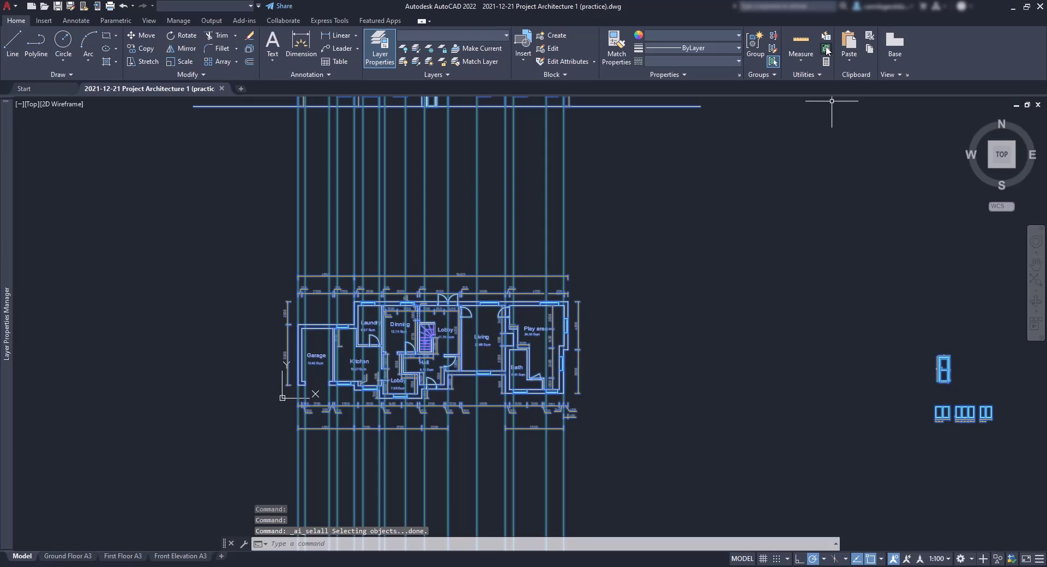
Scale the selection from base point 0,0 by the 'CAL factor 1/25.4.
left_click(181, 63)
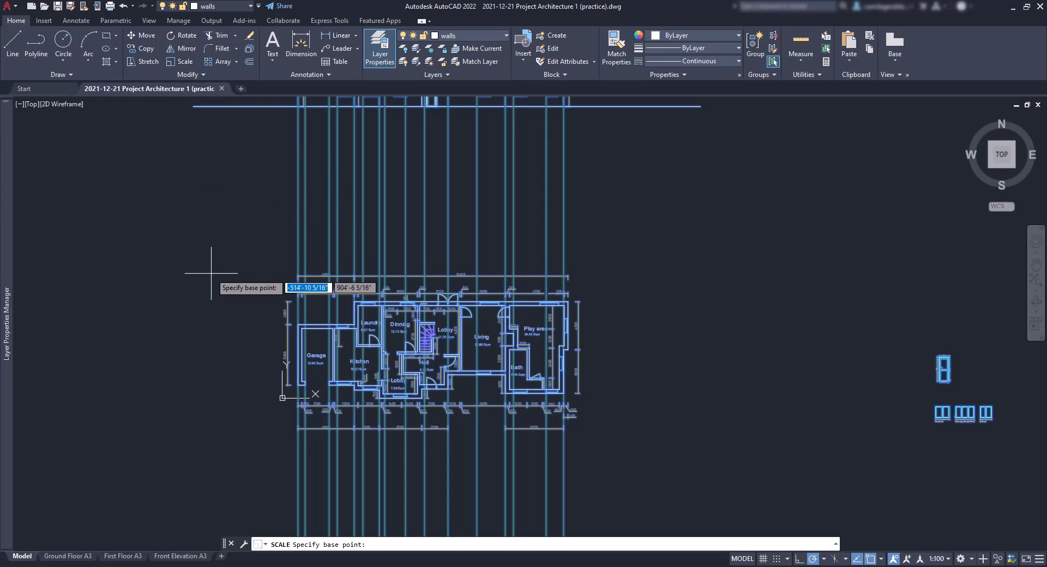
type("0")
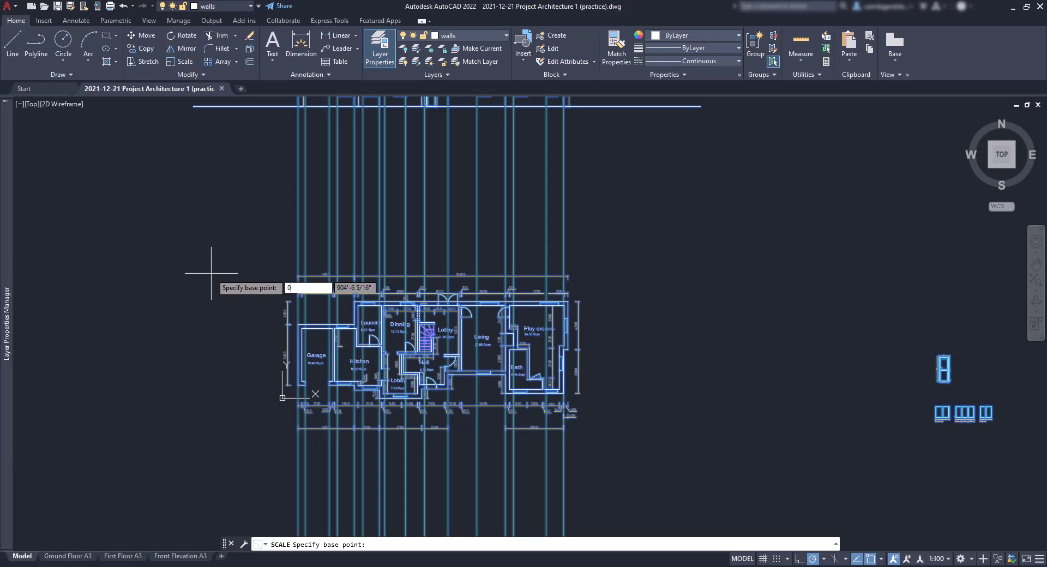
key("Tab")
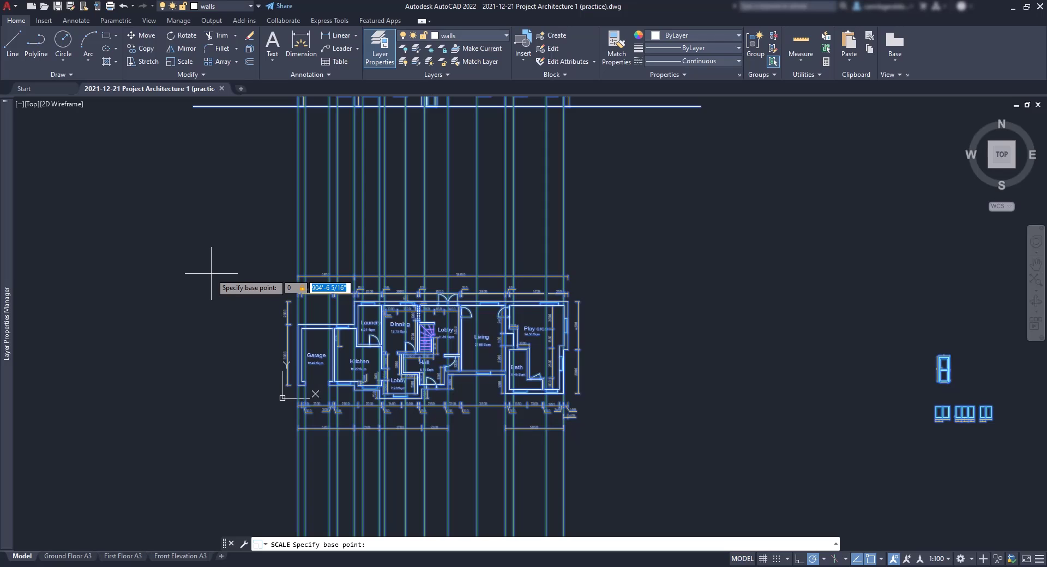
type("0")
key("Return")
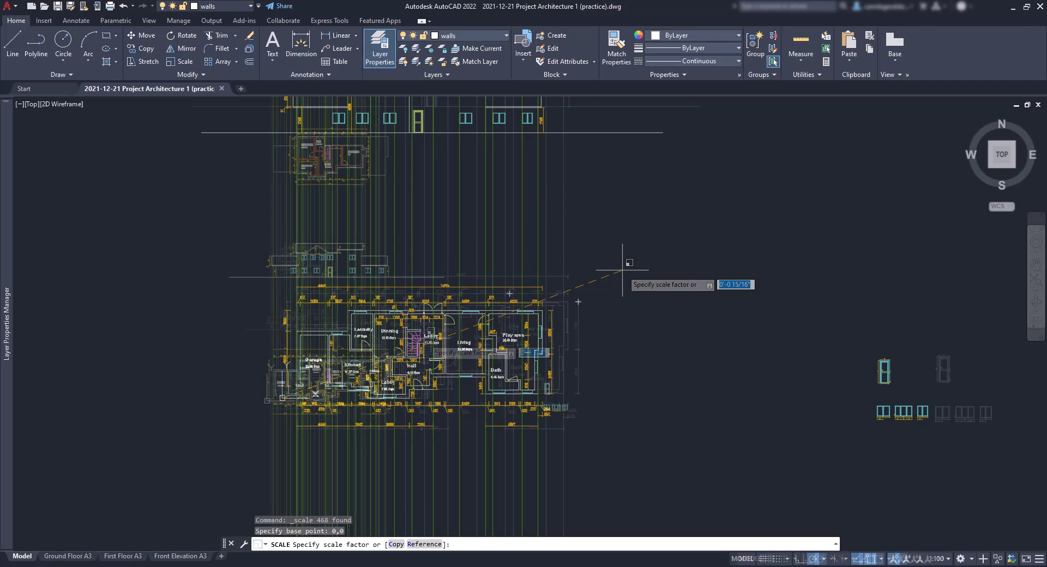
type("1")
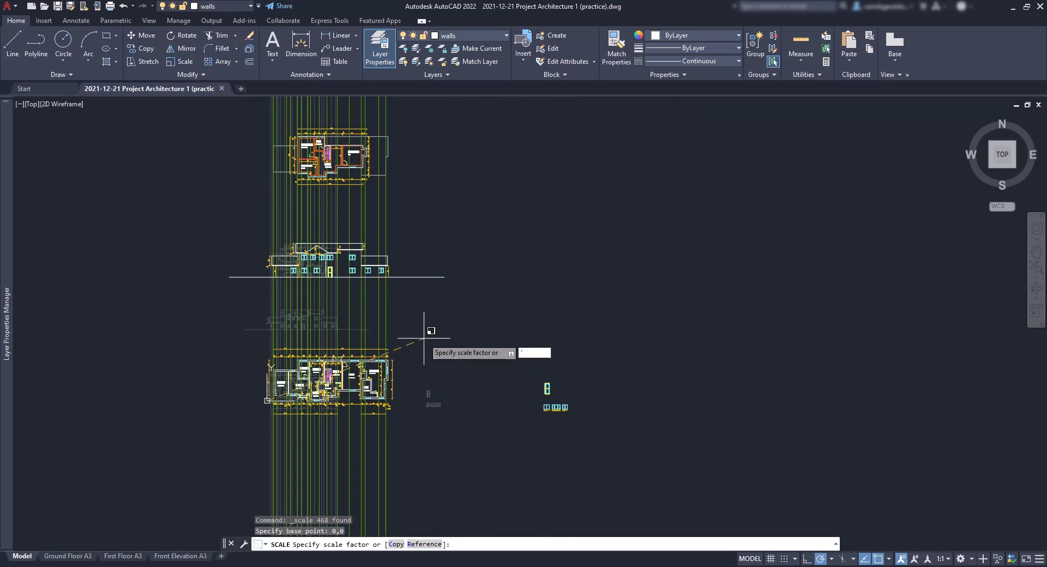
type("cal")
key("Return")
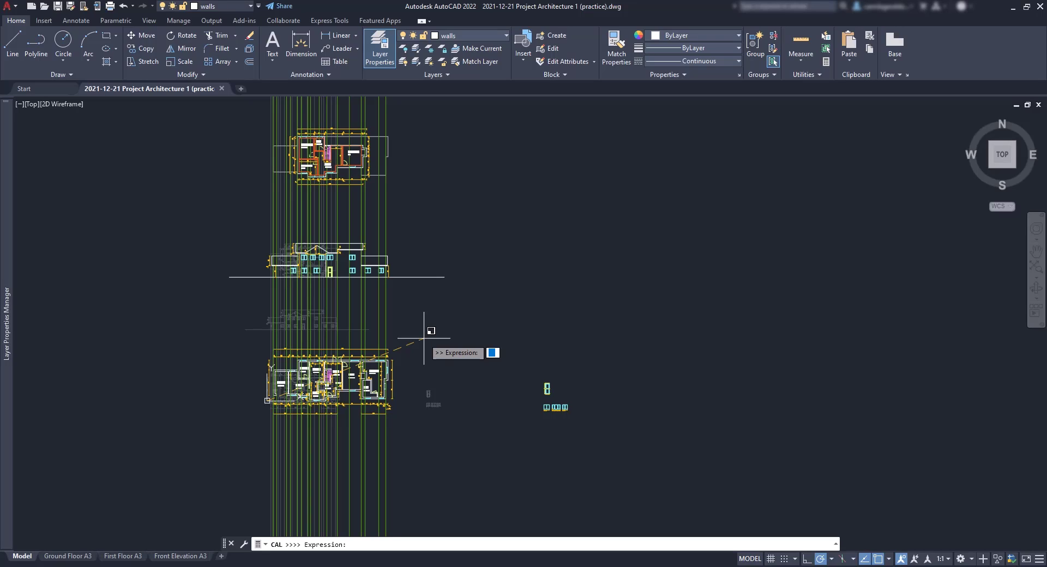
type("1/25.4")
key("Return")
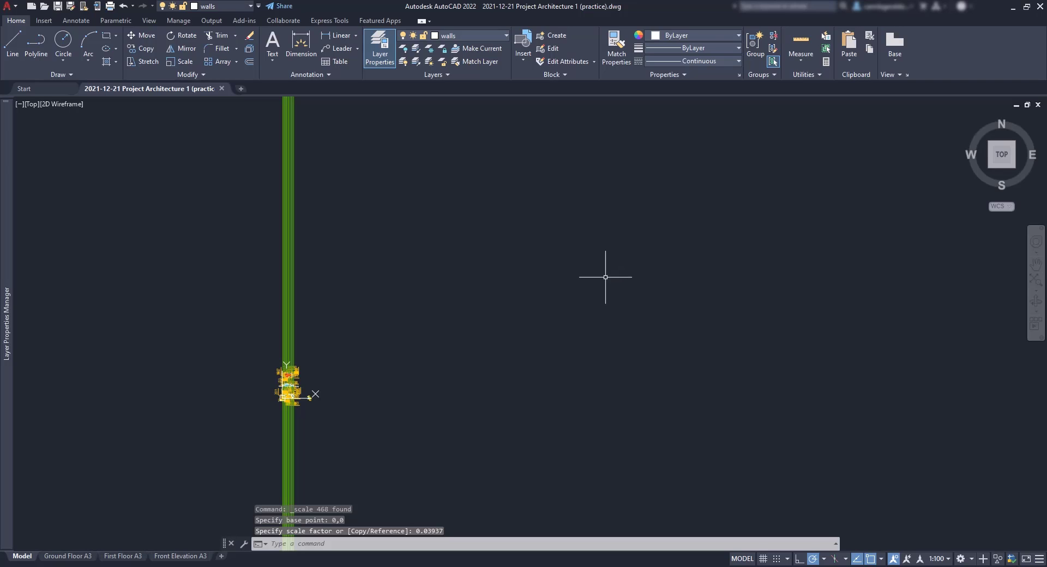
Switch off the dli layer so the oversized dimension text disappears.
scroll(263, 407, "up", 4)
scroll(279, 346, "up", 6)
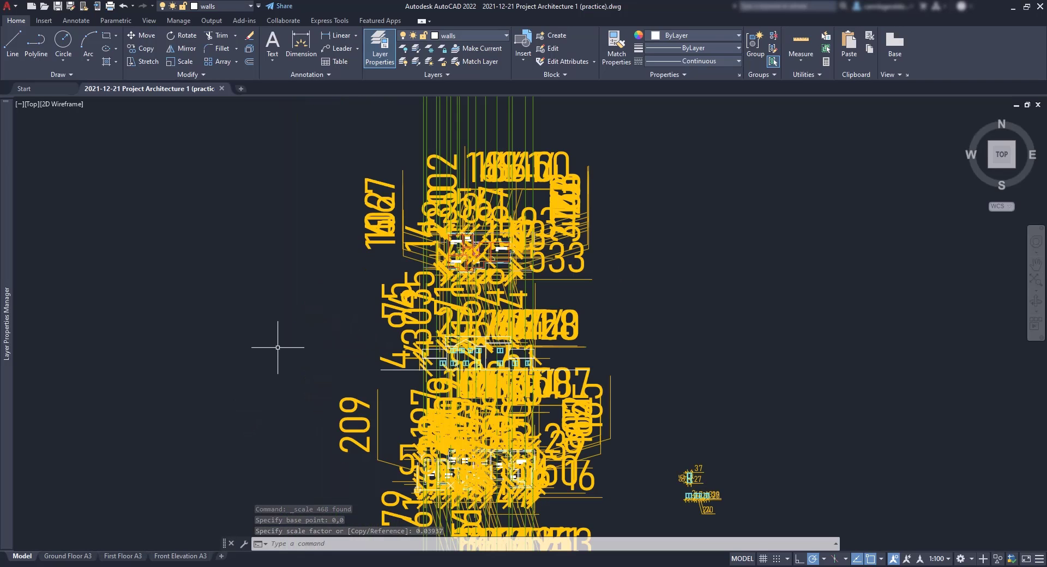
scroll(474, 419, "up", 4)
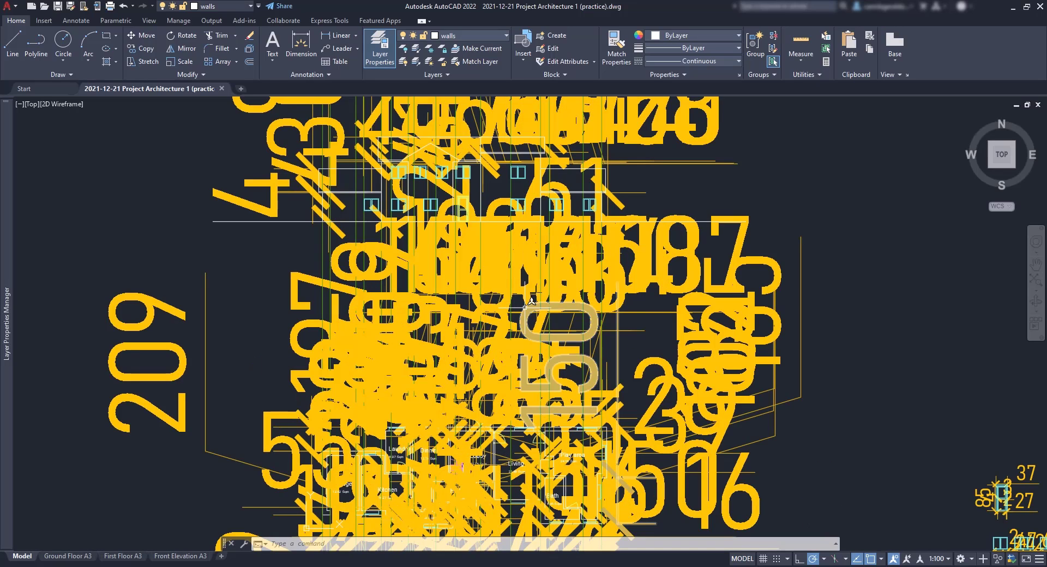
scroll(520, 309, "down", 4)
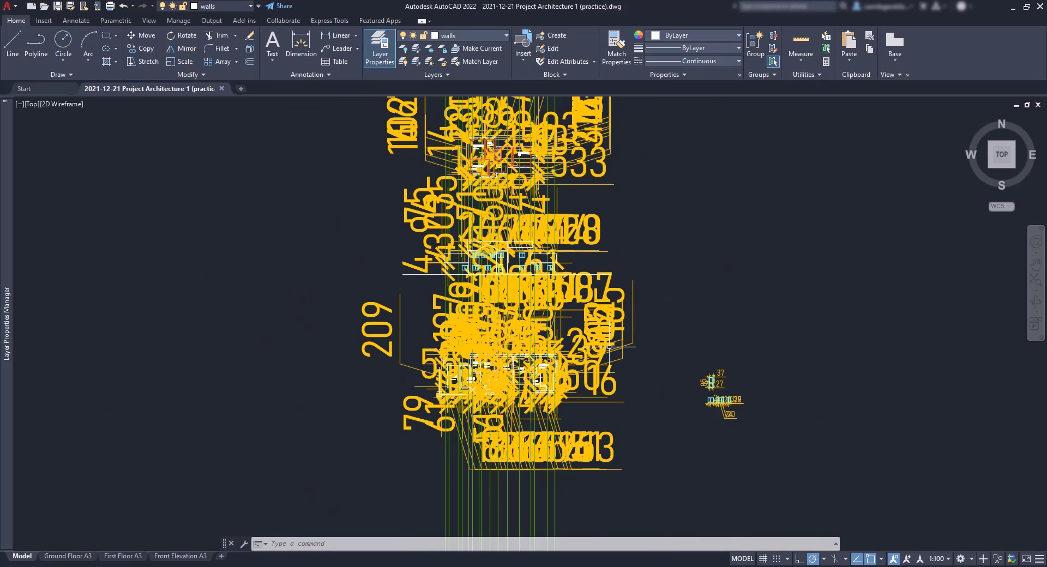
scroll(690, 368, "down", 2)
mouse_move(6, 338)
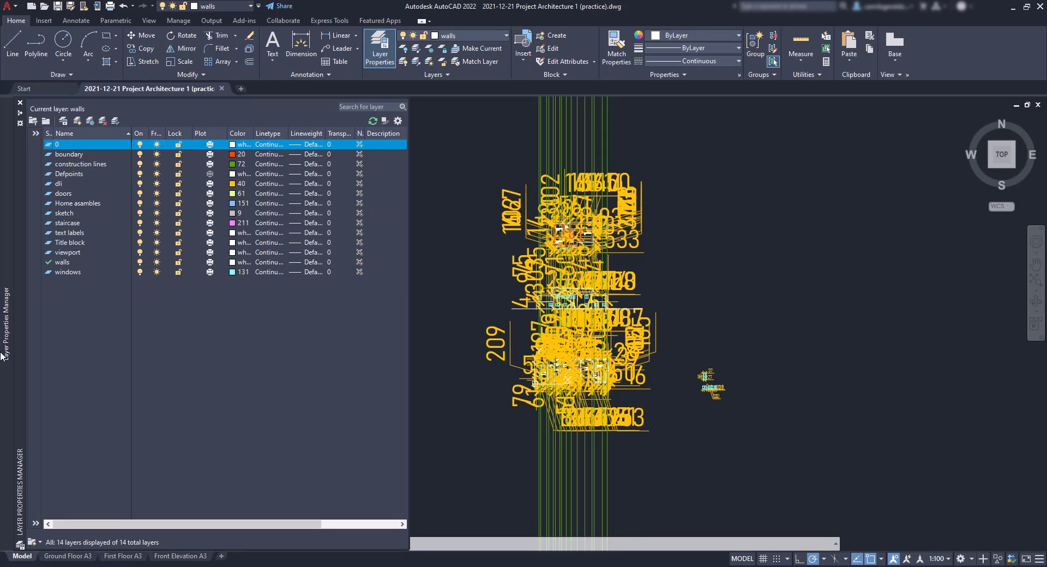
left_click(141, 184)
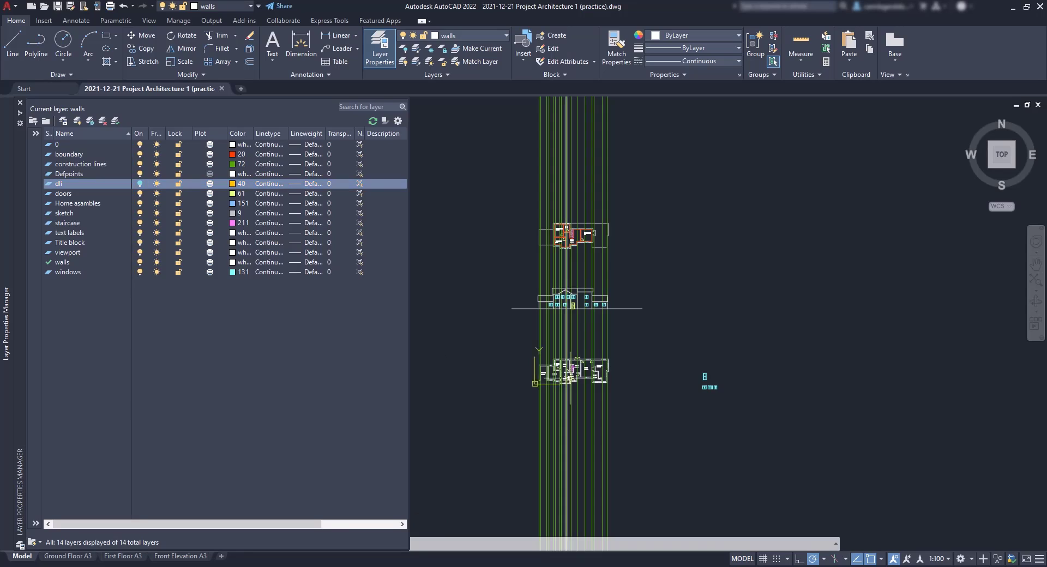
scroll(577, 375, "up", 2)
scroll(578, 376, "up", 5)
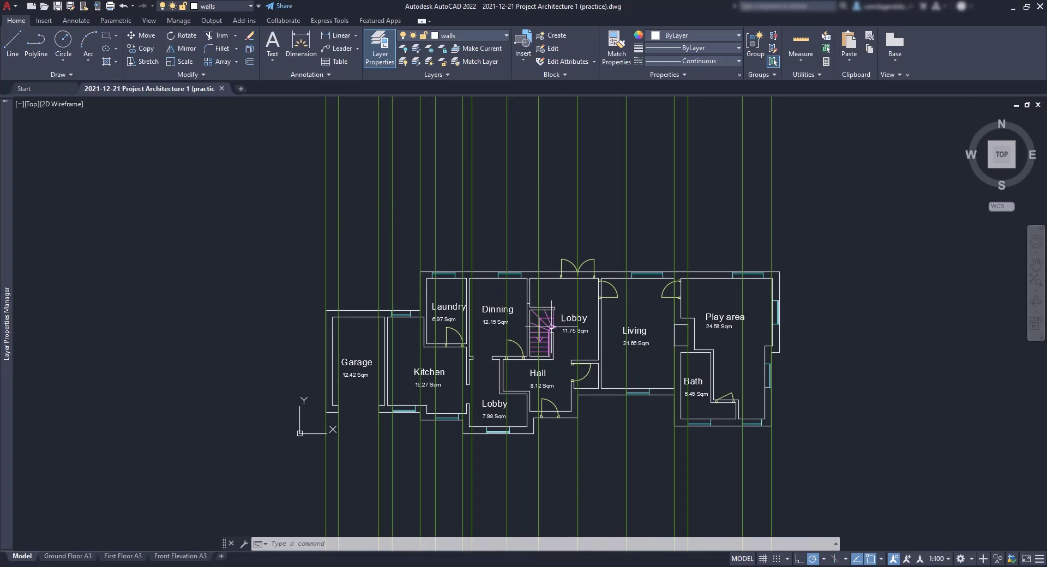
Begin a DIST measurement with its first point at the Laundry–Dinning wall corner.
scroll(507, 318, "up", 4)
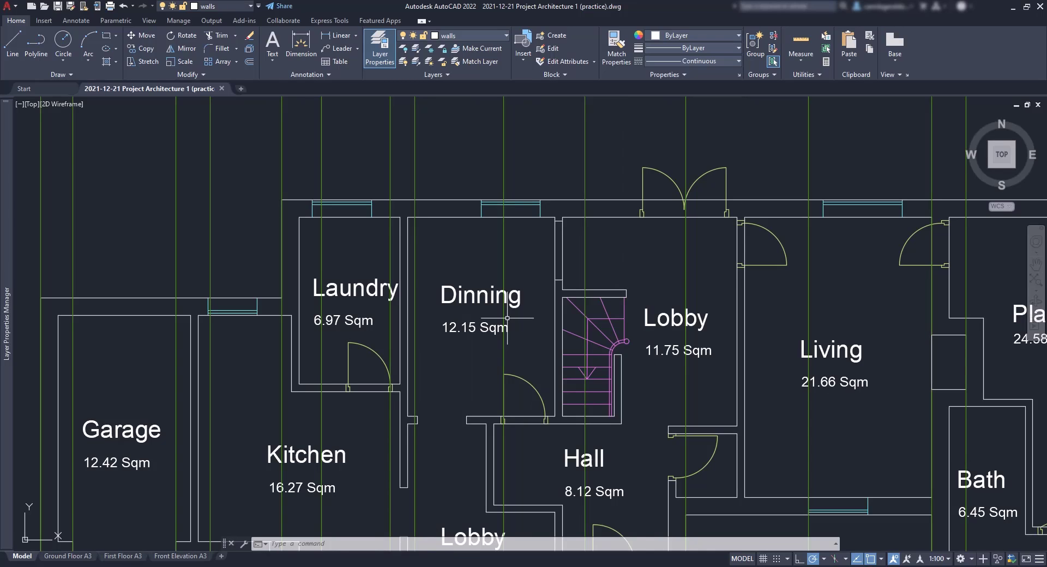
type("di")
key("Return")
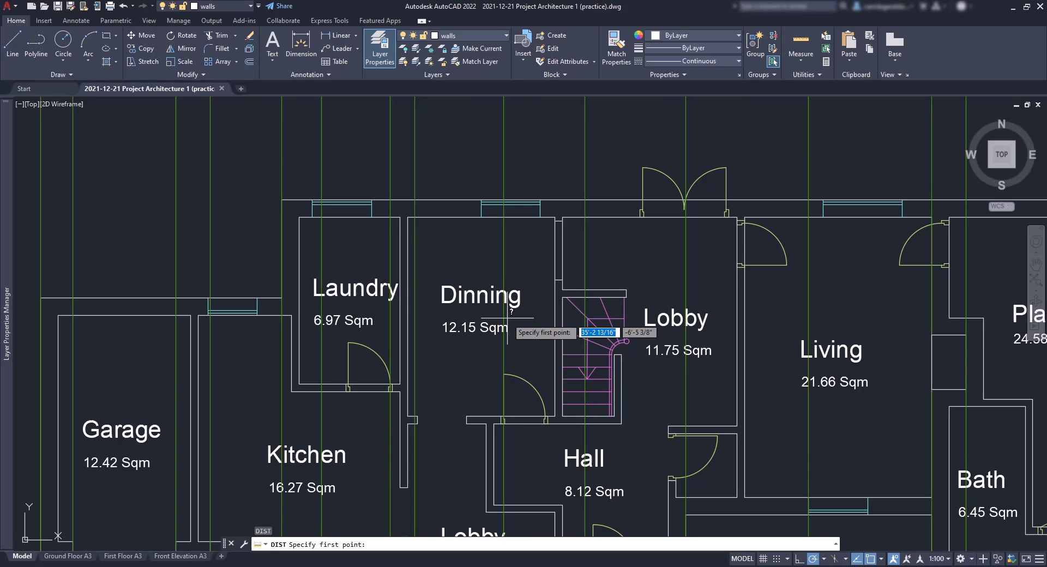
left_click(407, 217)
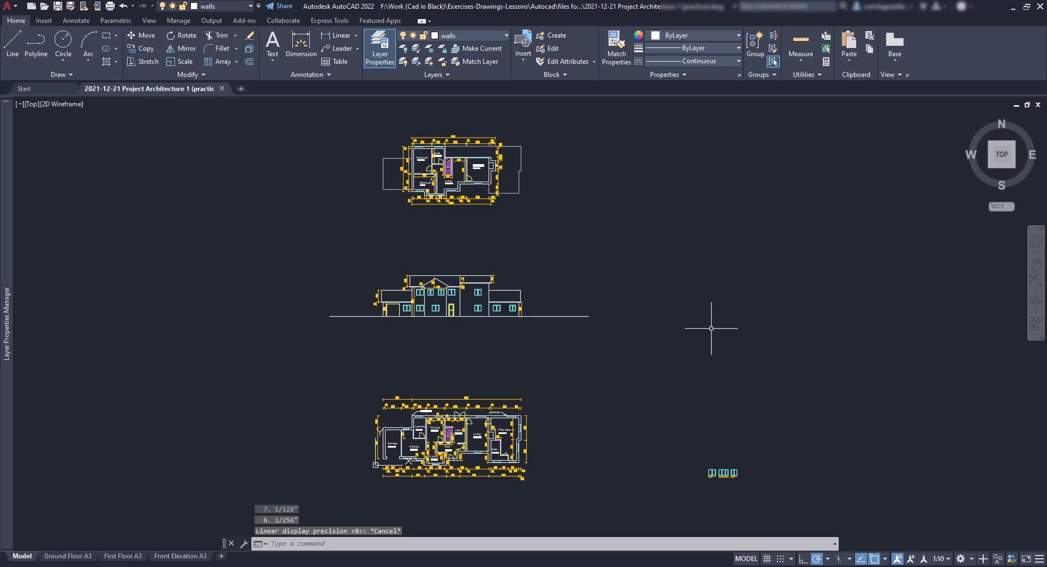
Run -DWGUNITS choosing 1 (Inches), 4 (Architectural) and precision 4 (1/16").
type("-DWGUNITS")
key("Return")
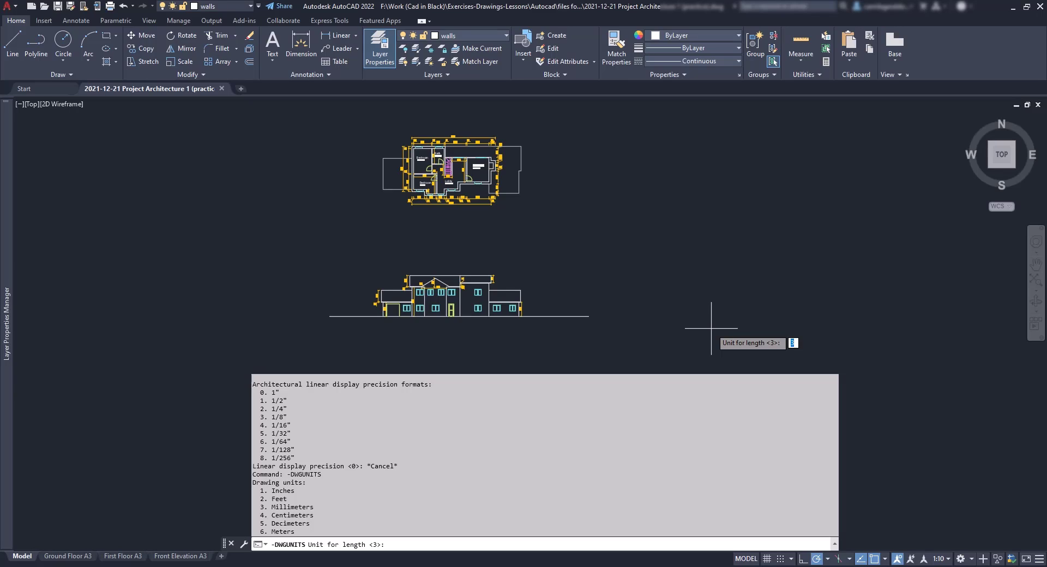
type("1")
key("Return")
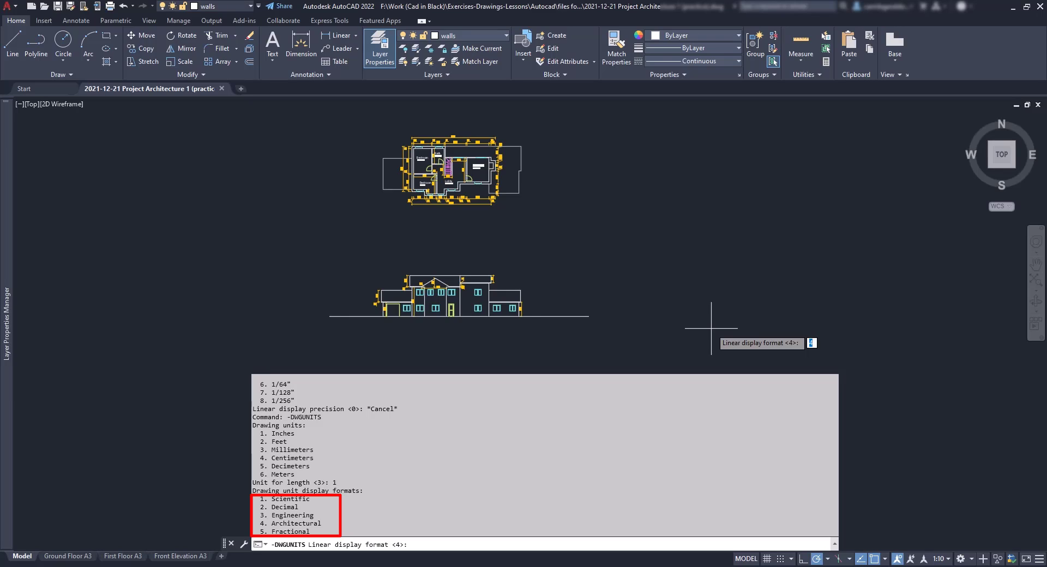
type("4")
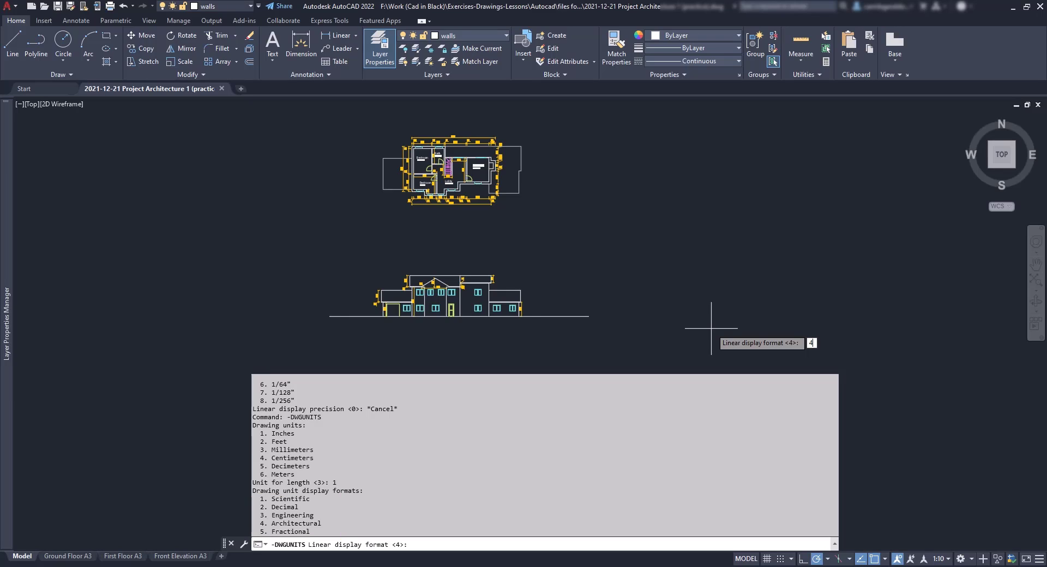
key("Return")
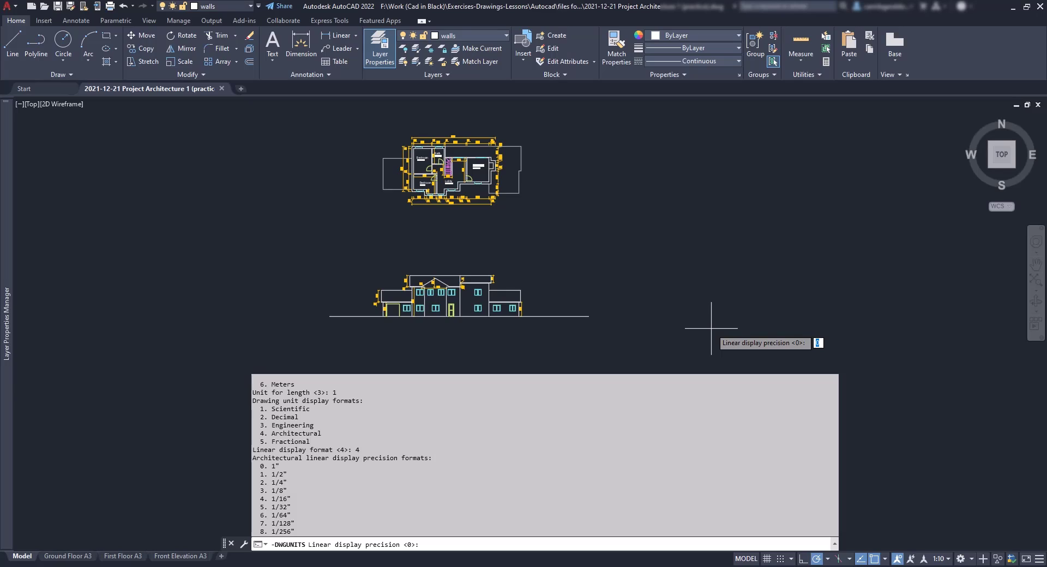
type("4")
key("Return")
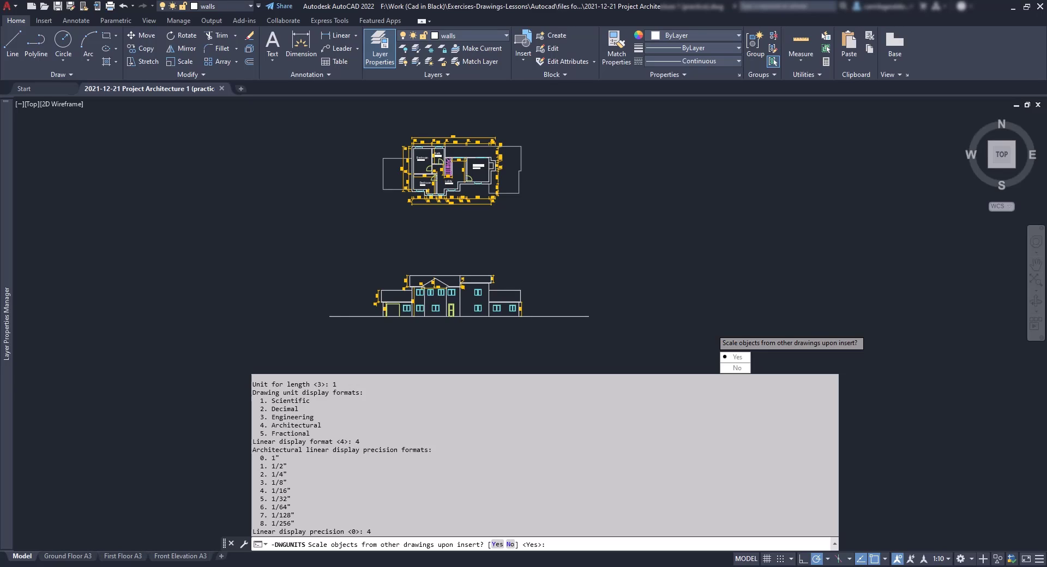
Answer Yes to scaling inserted objects, matching insertion units, and rescaling model and paper space objects.
type("y")
key("Return")
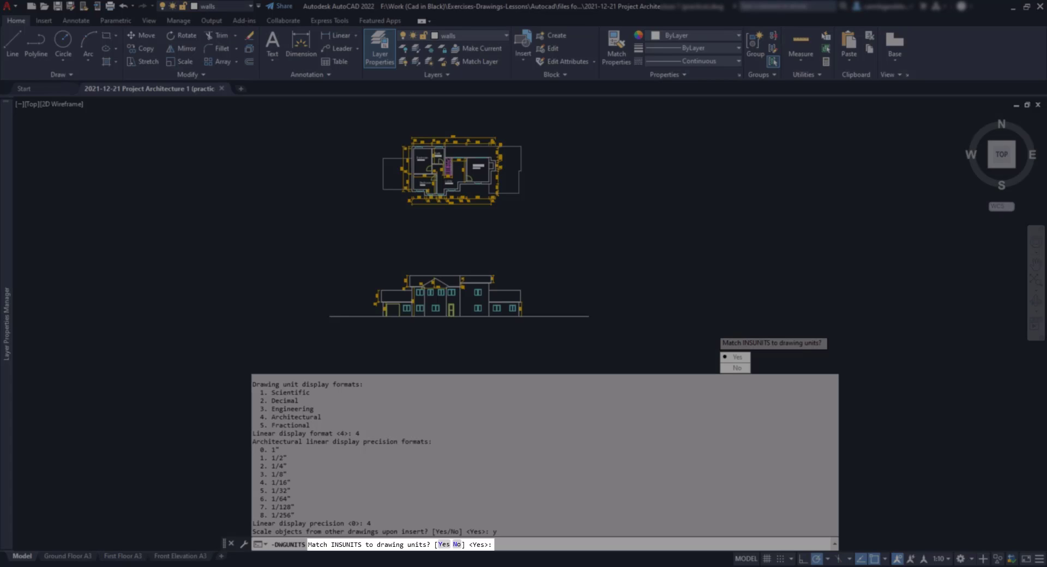
type("y")
key("Return")
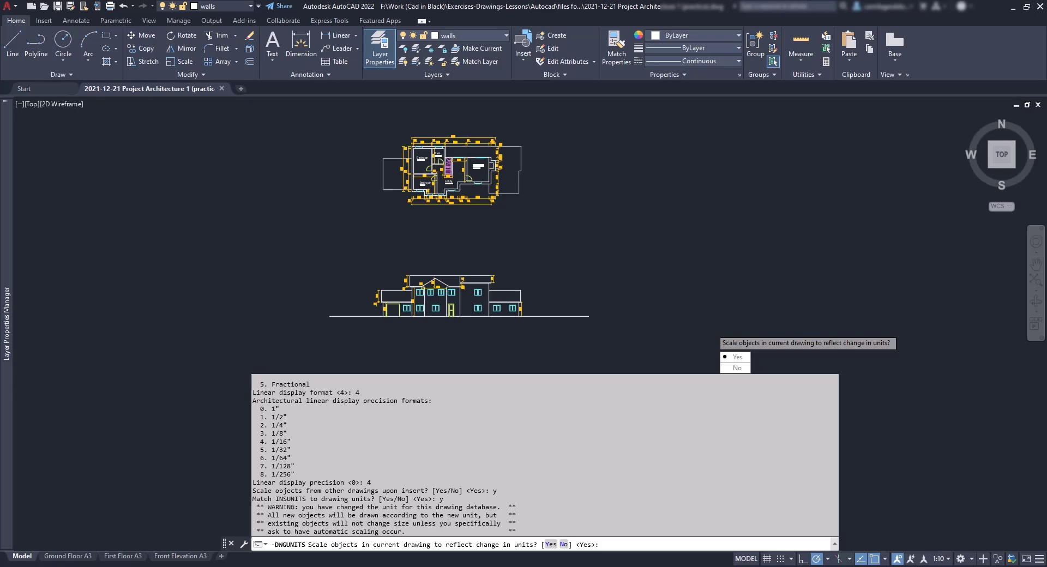
type("y")
key("Return")
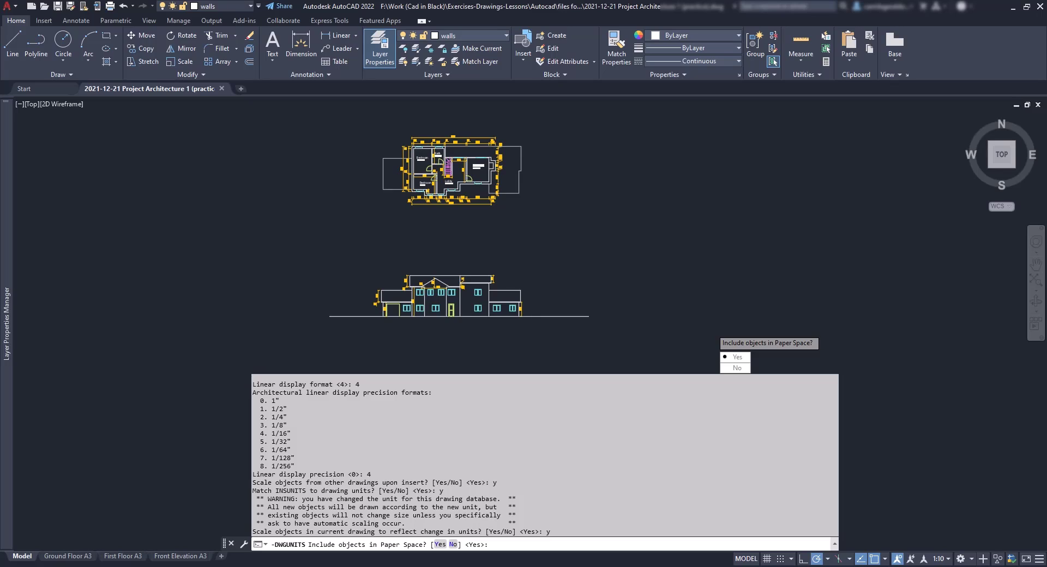
type("y")
key("Return")
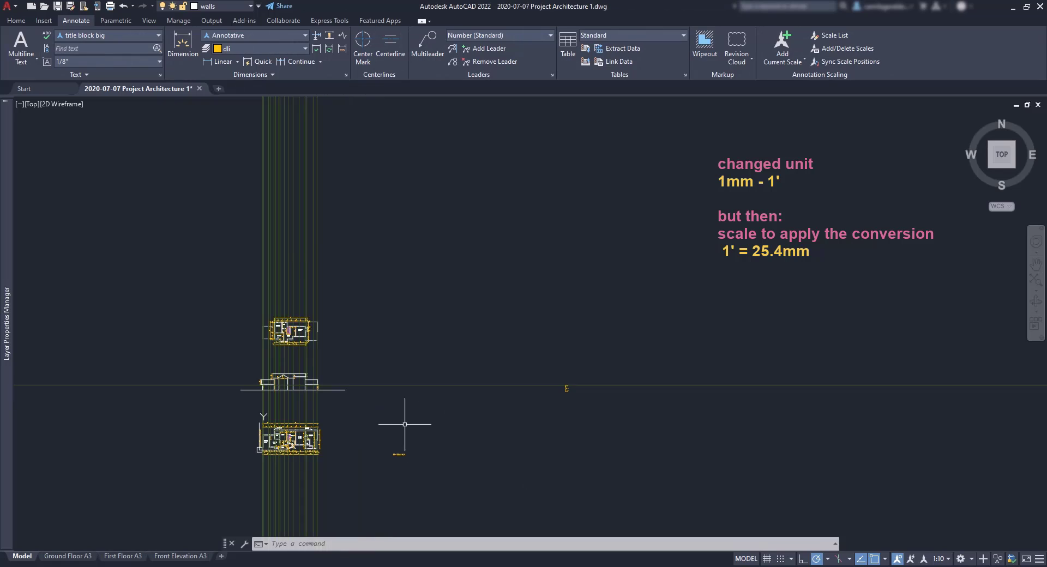
scroll(339, 443, "up", 10)
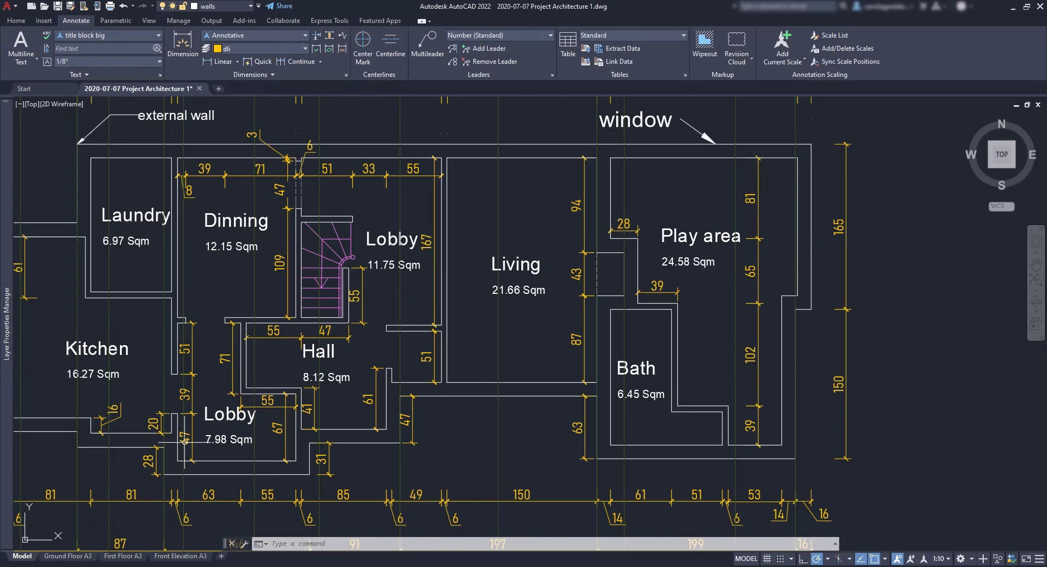
middle_click_drag(184, 441, 277, 423)
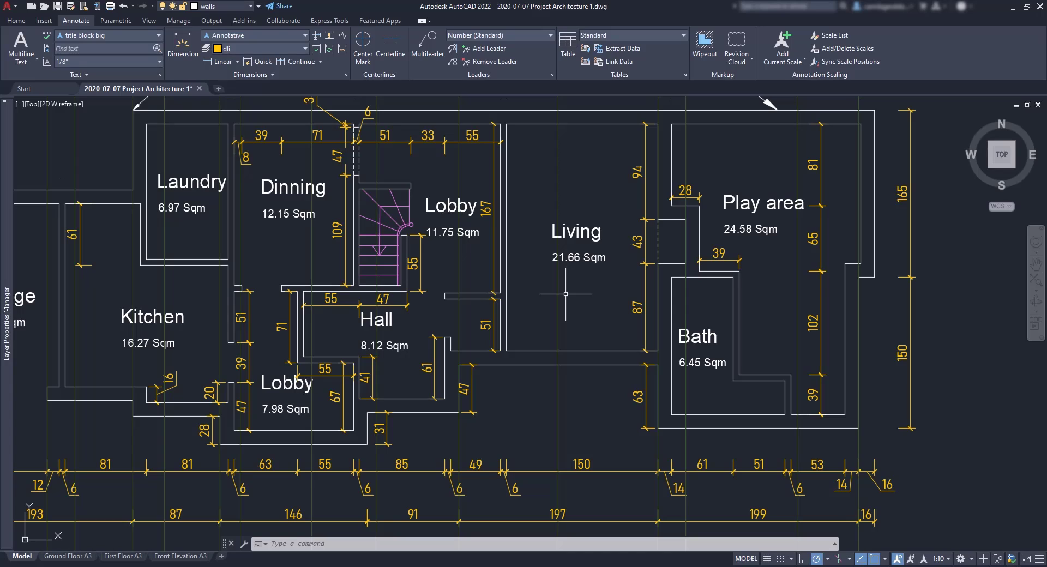
type("dist")
key("Return")
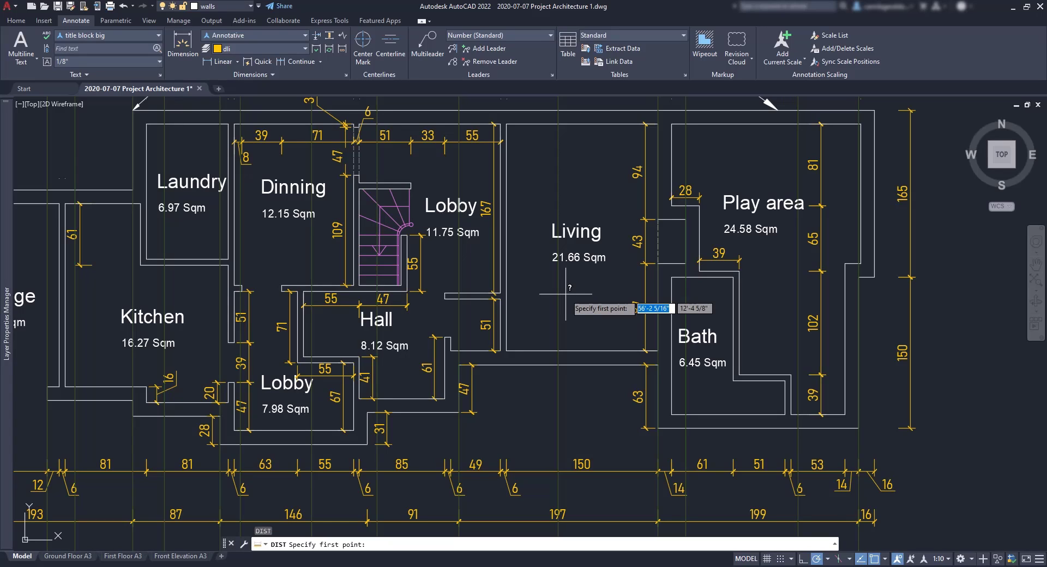
left_click(531, 301)
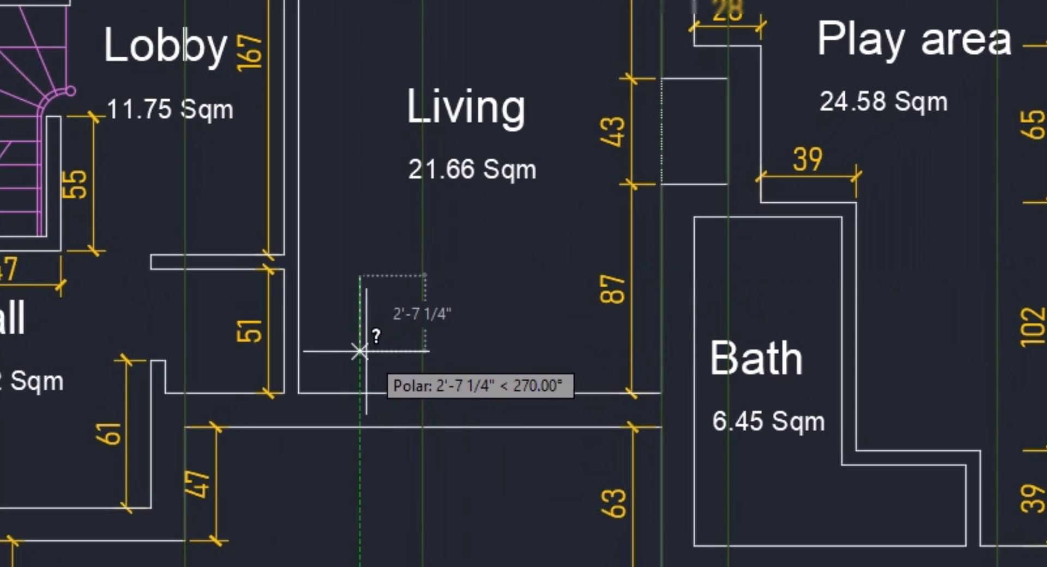
scroll(363, 309, "up", 4)
scroll(362, 309, "up", 2)
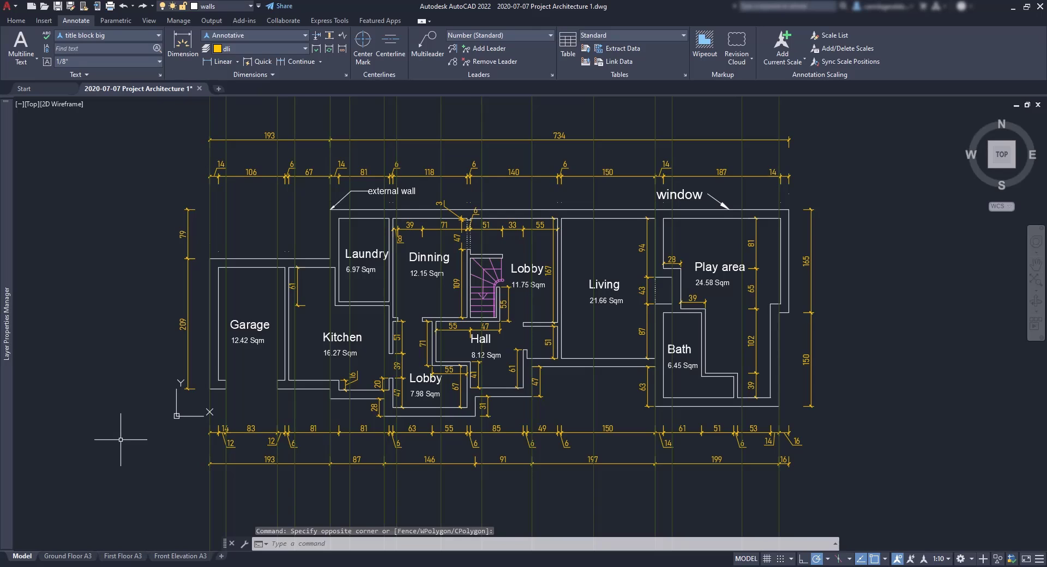
Pass through Ground Floor A3 and First Floor A3 to Front Elevation A3, then right-click its tab.
left_click(69, 556)
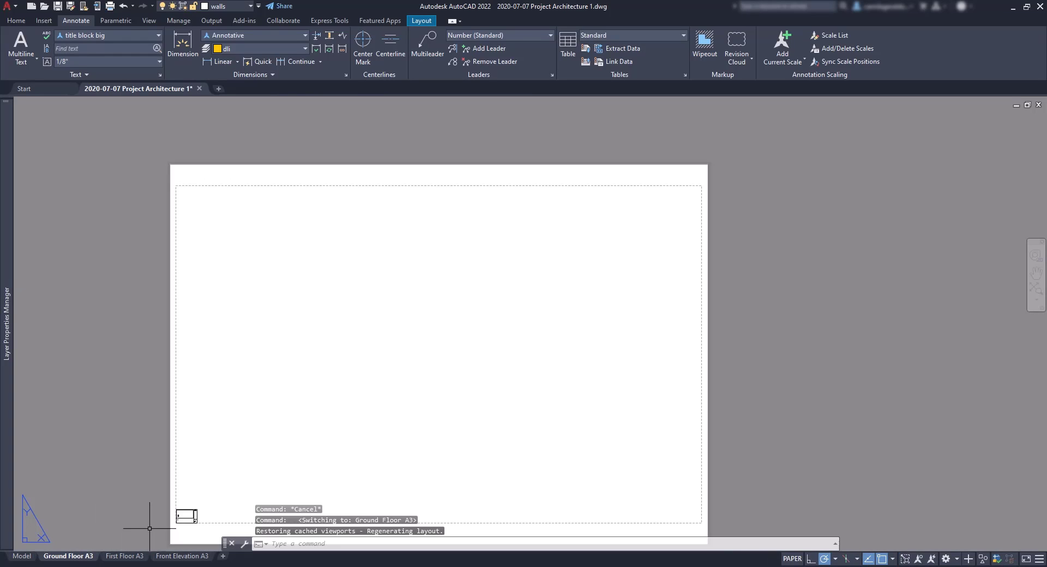
left_click(124, 556)
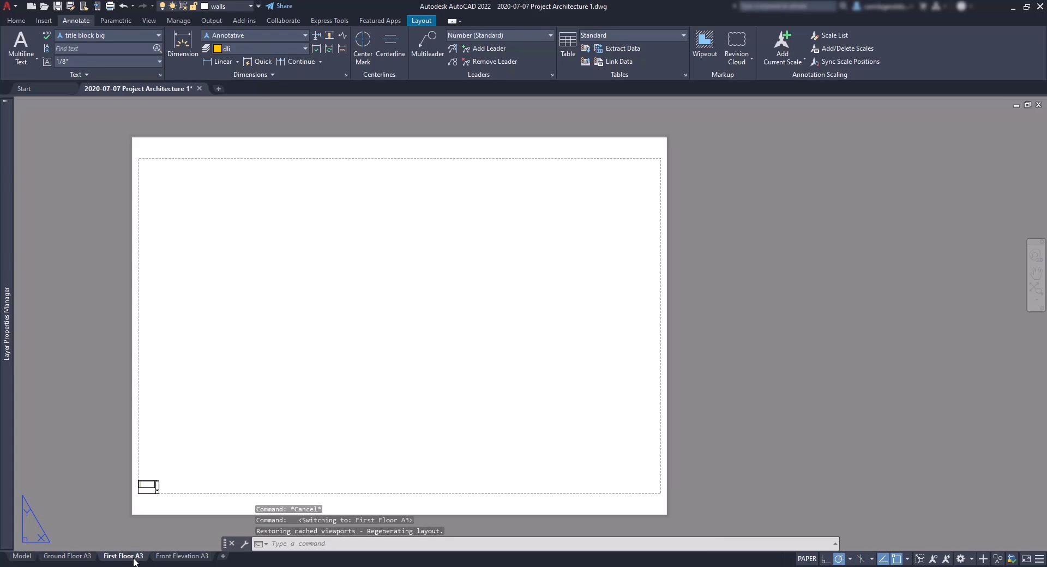
left_click(182, 555)
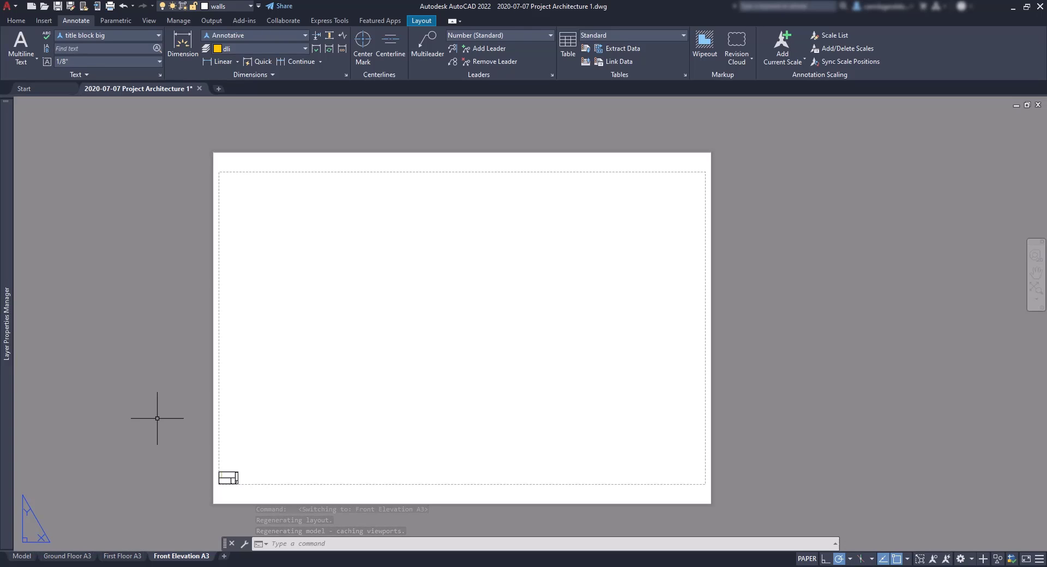
right_click(177, 560)
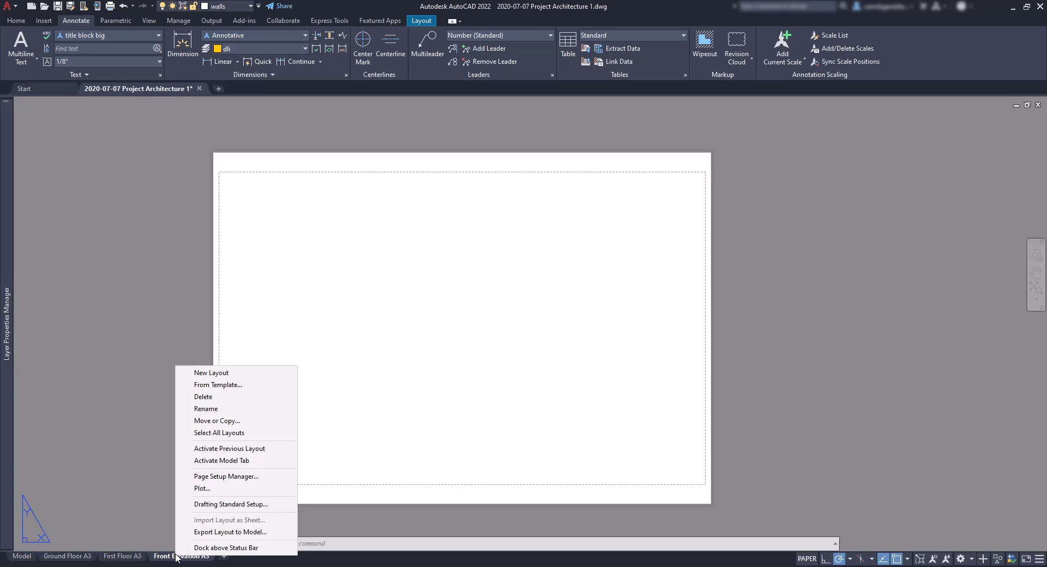
Modify the Front Elevation A3 page setup to ANSI B 17 x 11 paper at 1 inch = 1 unit.
left_click(242, 477)
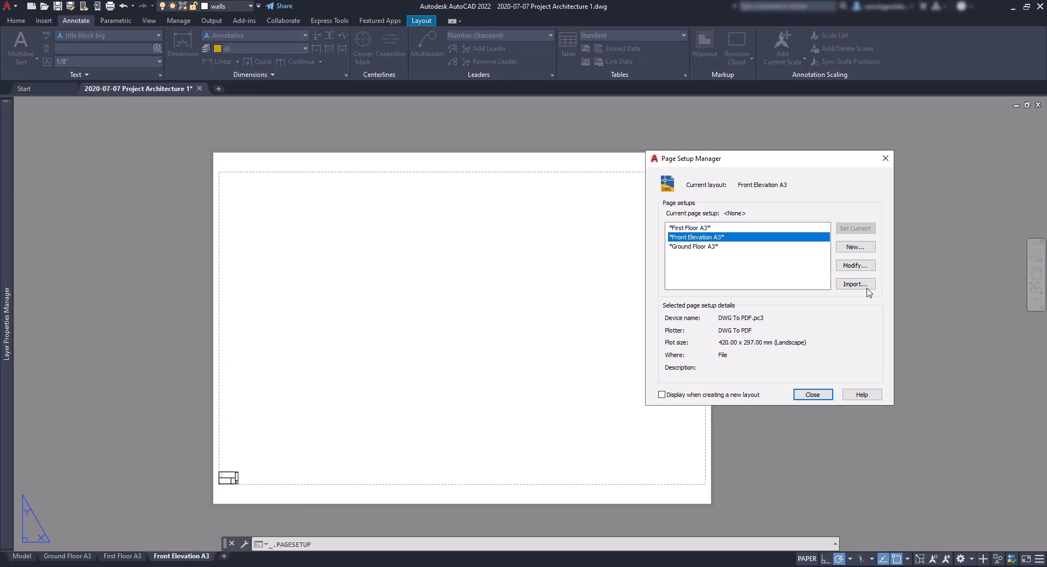
left_click(868, 271)
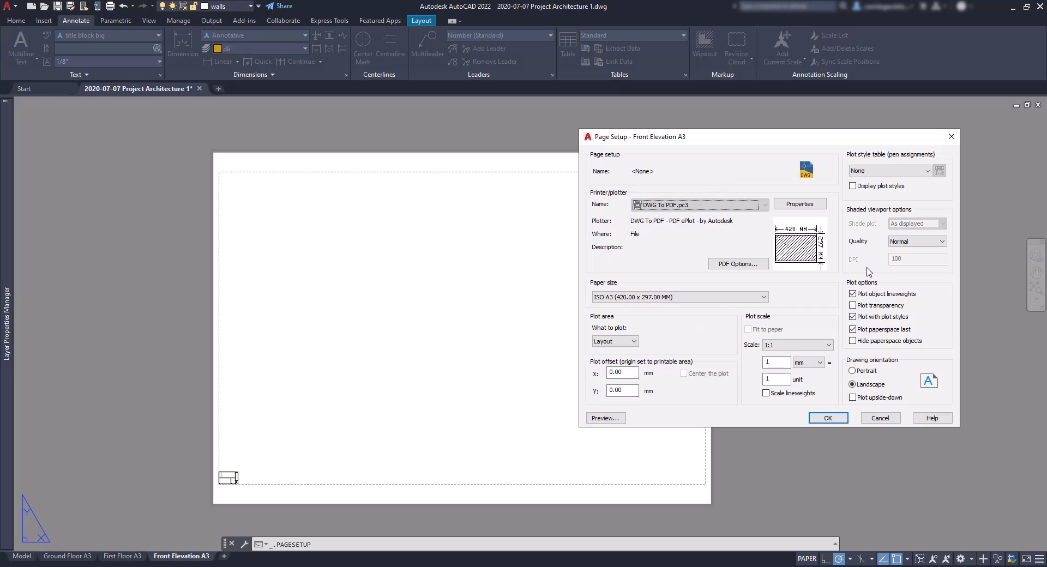
left_click(699, 303)
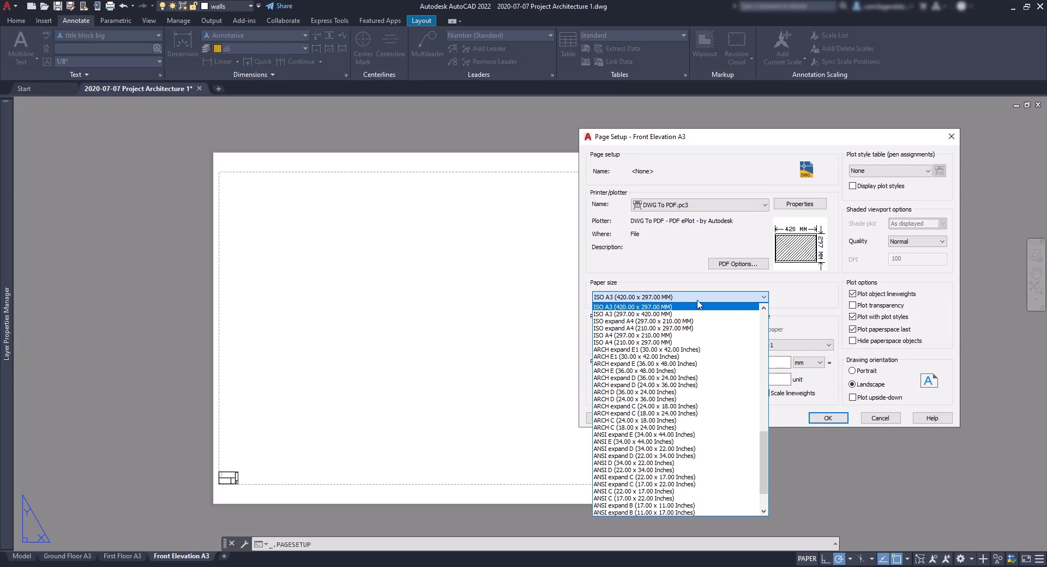
scroll(676, 482, "down", 2)
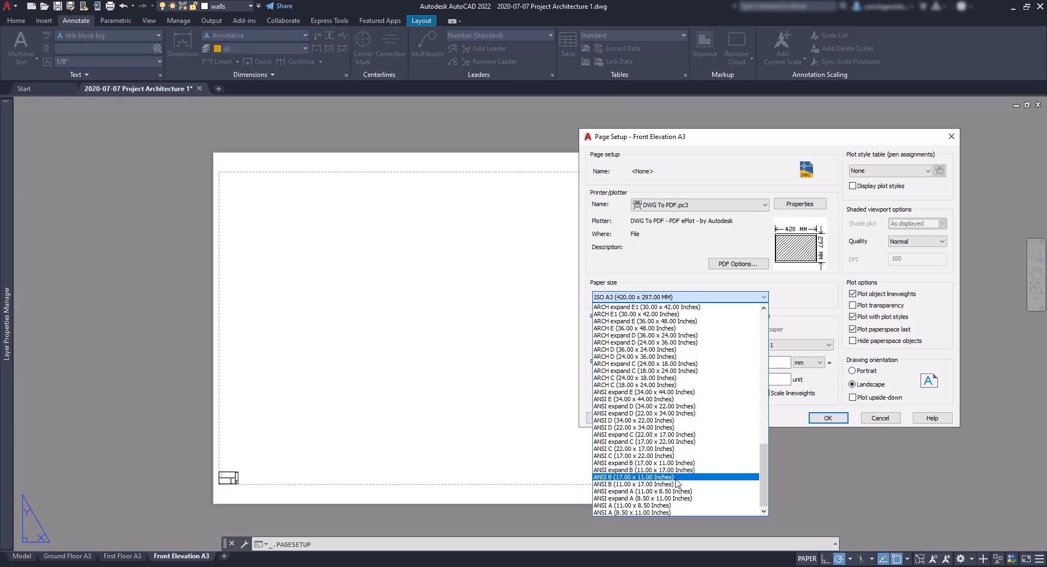
left_click(675, 478)
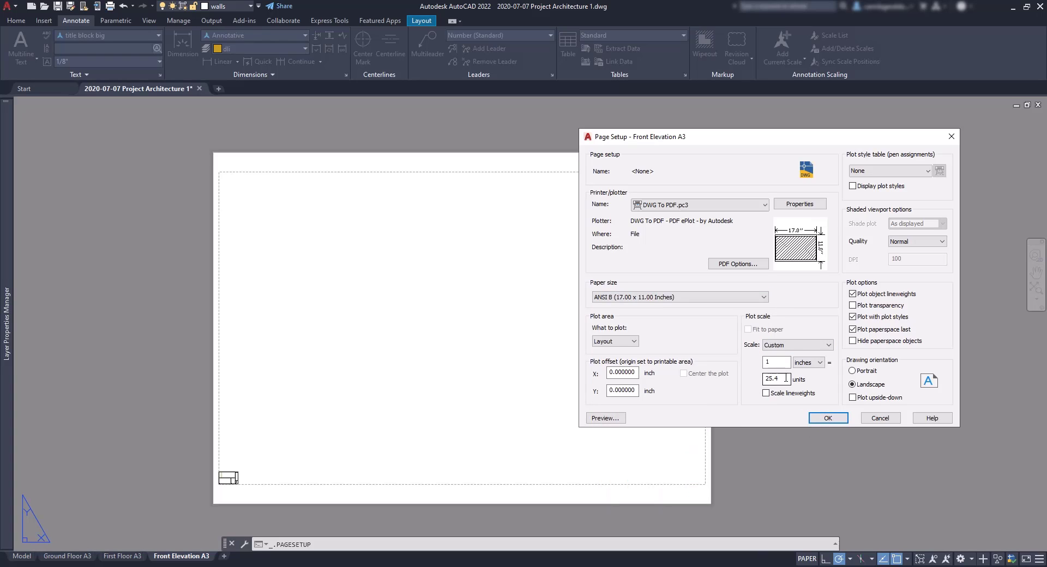
left_click_drag(786, 378, 724, 378)
type("1")
left_click(828, 419)
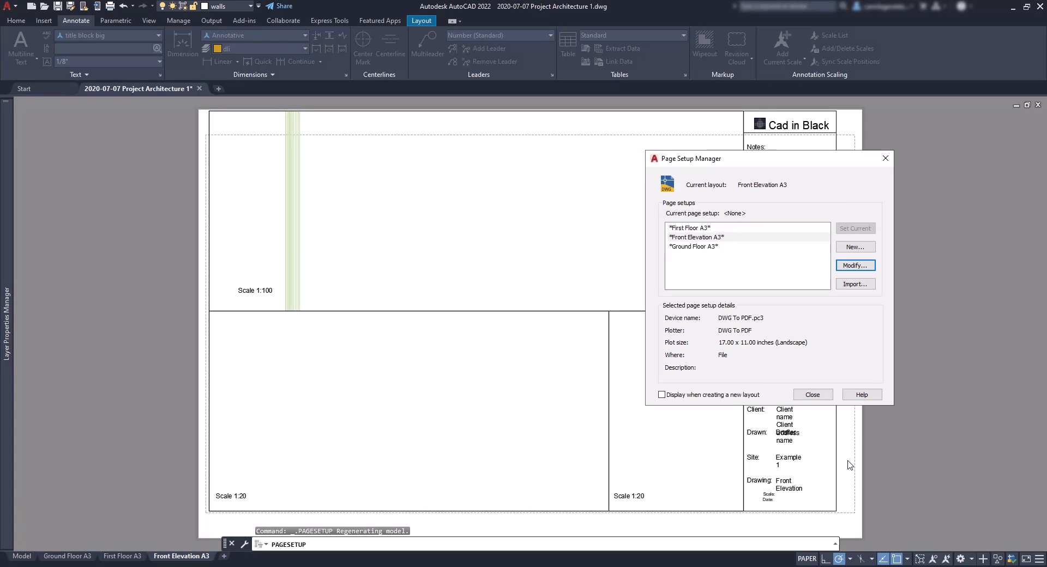
Close Page Setup Manager and explode the title block.
left_click(824, 394)
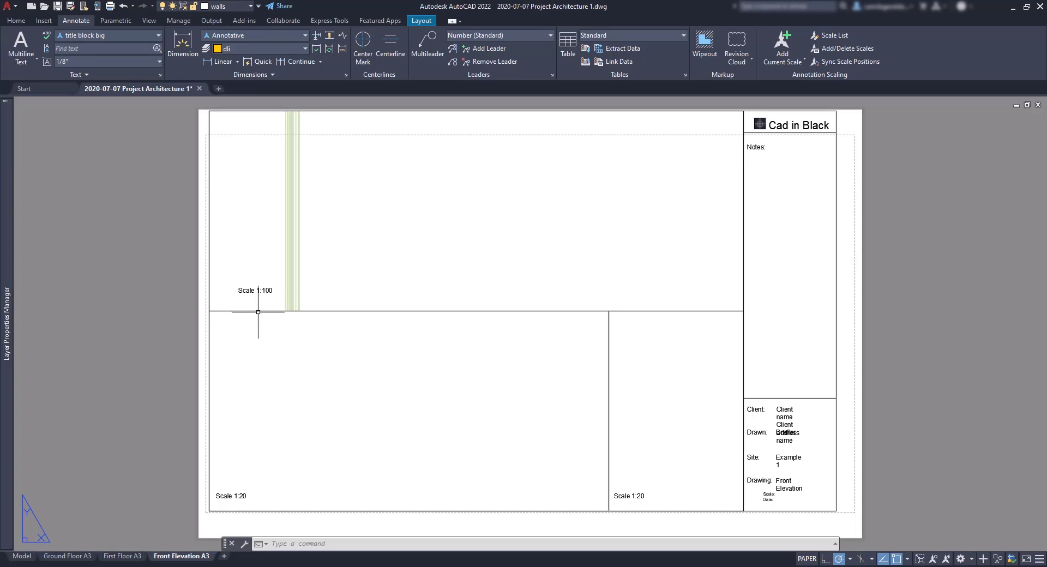
left_click(832, 133)
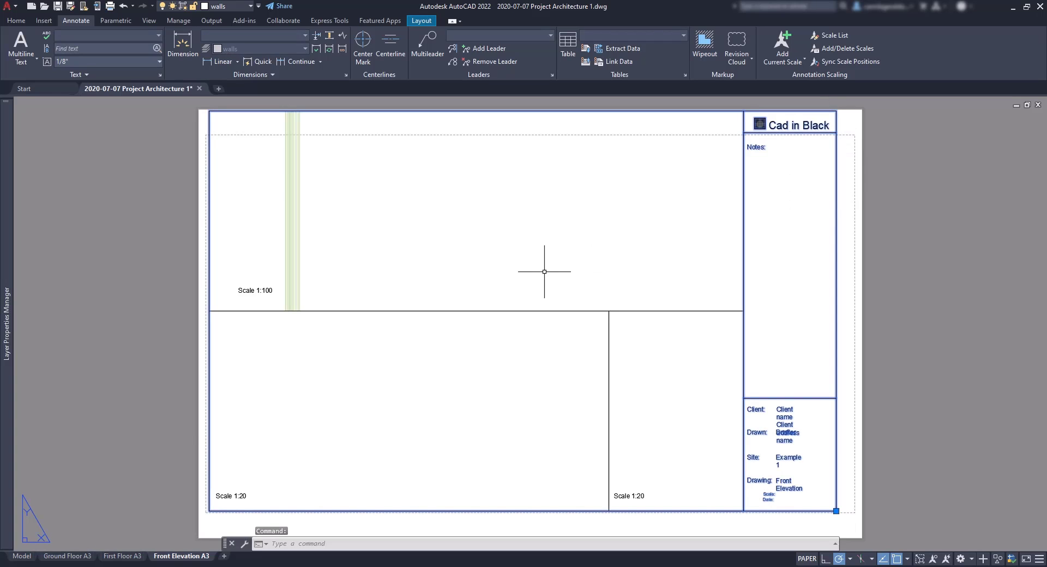
scroll(544, 282, "down", 2)
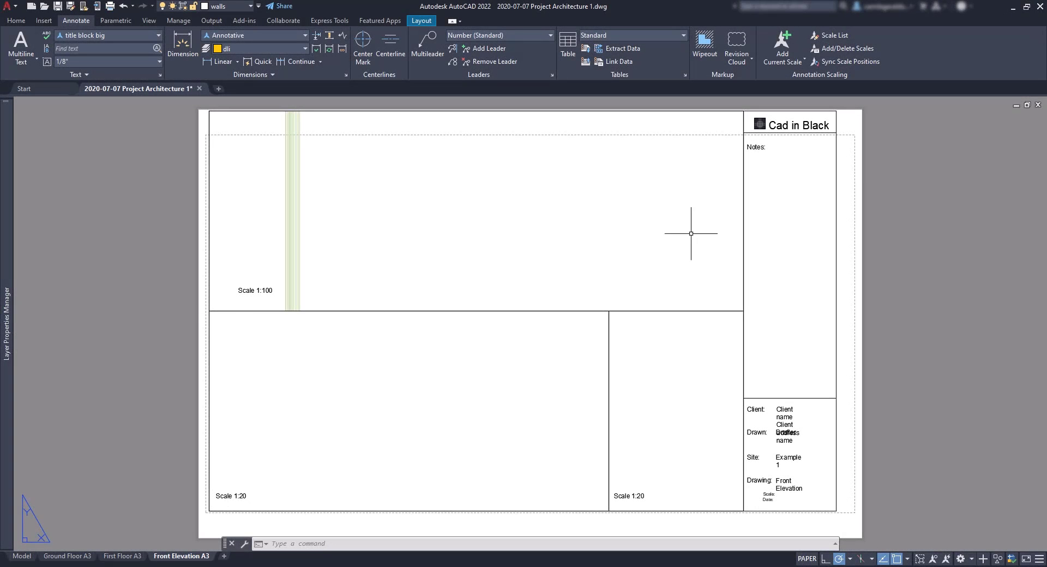
left_click(830, 127)
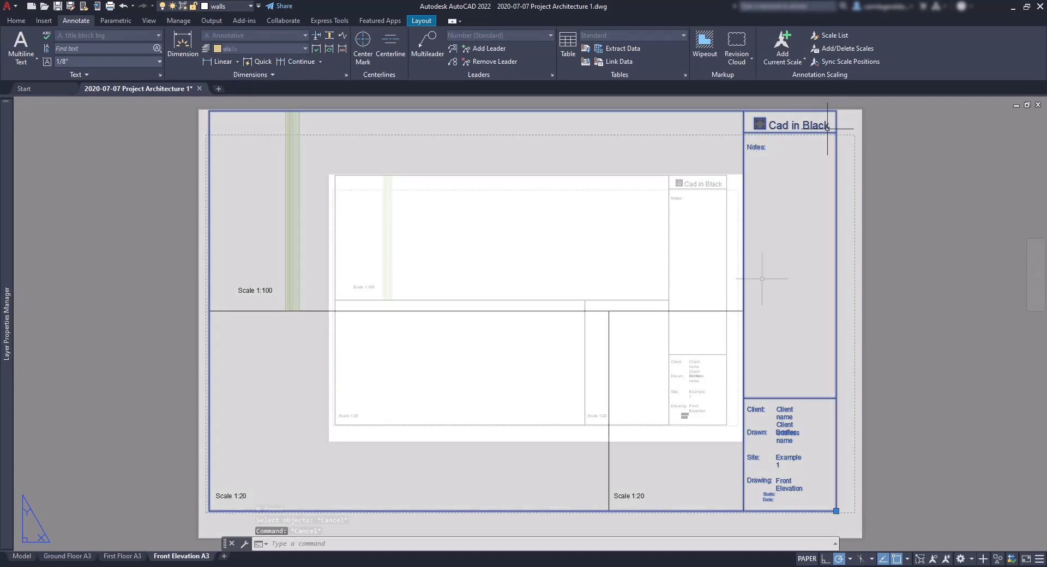
type("x")
key("Return")
left_click(771, 474)
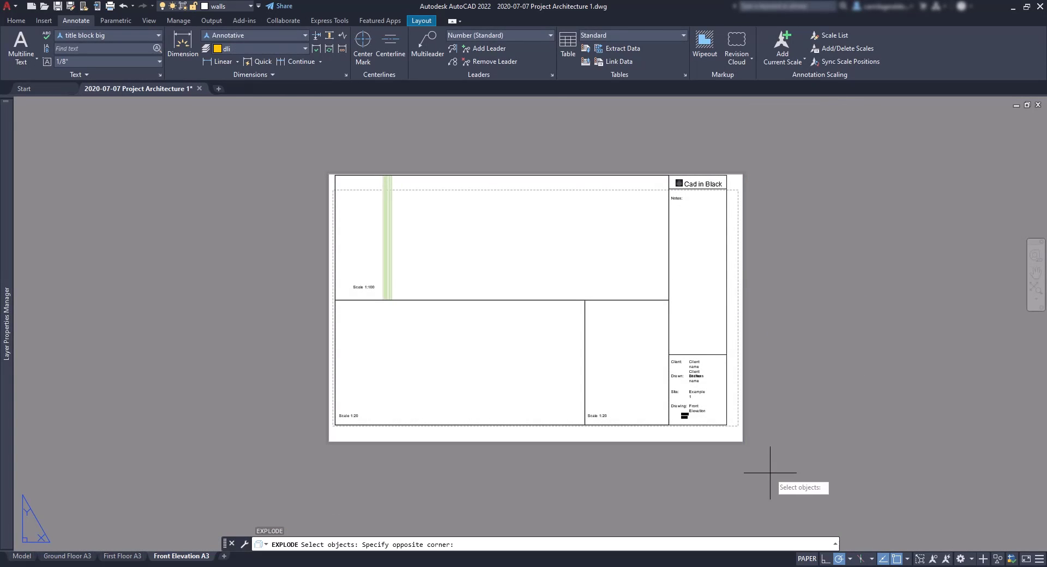
left_click(692, 139)
key("Return")
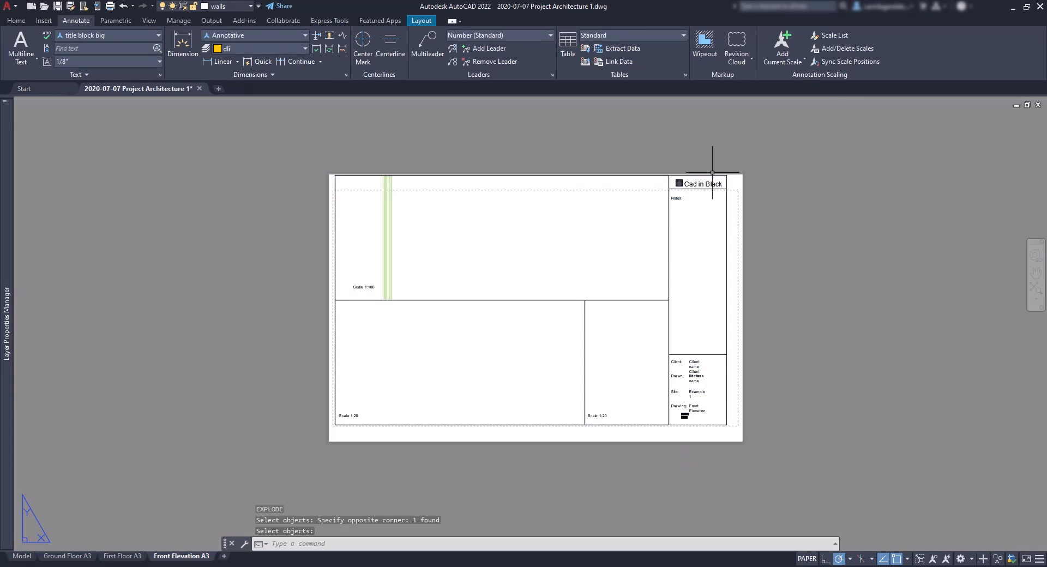
Start moving the title block heading and logo, then cancel the move.
type("m")
key("Return")
left_click(724, 219)
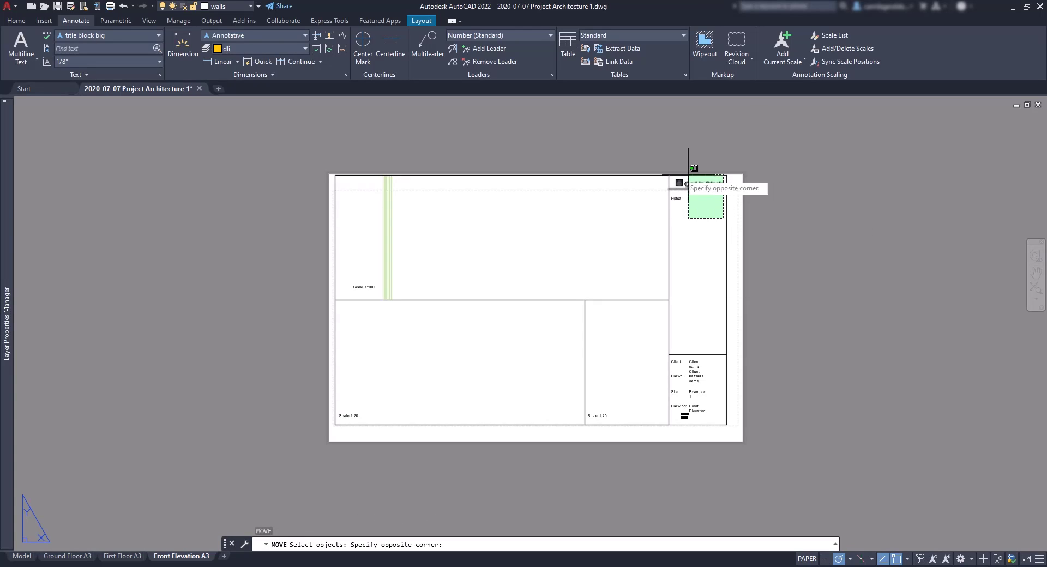
left_click(674, 175)
scroll(703, 185, "up", 5)
key("Return")
left_click(702, 186)
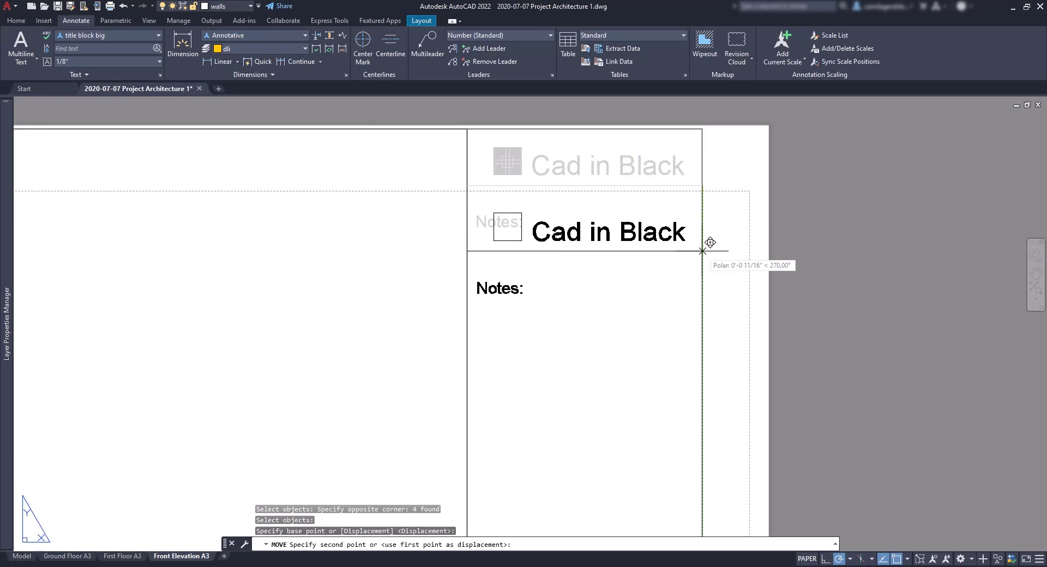
key("Escape")
Select the lower-left, lower-right and top viewports, trying their corner grips without resizing.
scroll(646, 372, "down", 5)
left_click(646, 372)
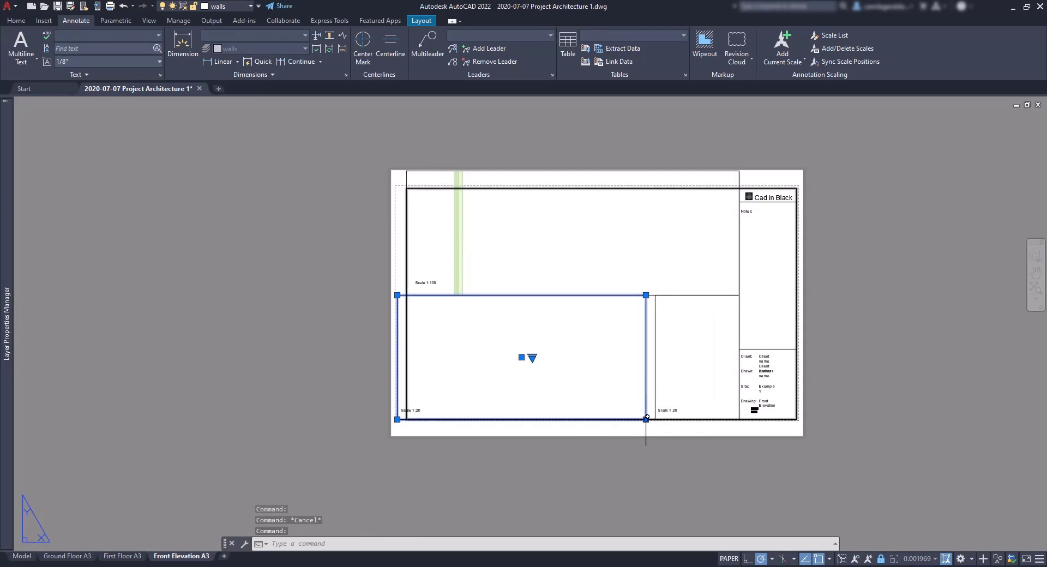
key("Escape")
left_click(654, 419)
left_click(655, 420)
key("Escape")
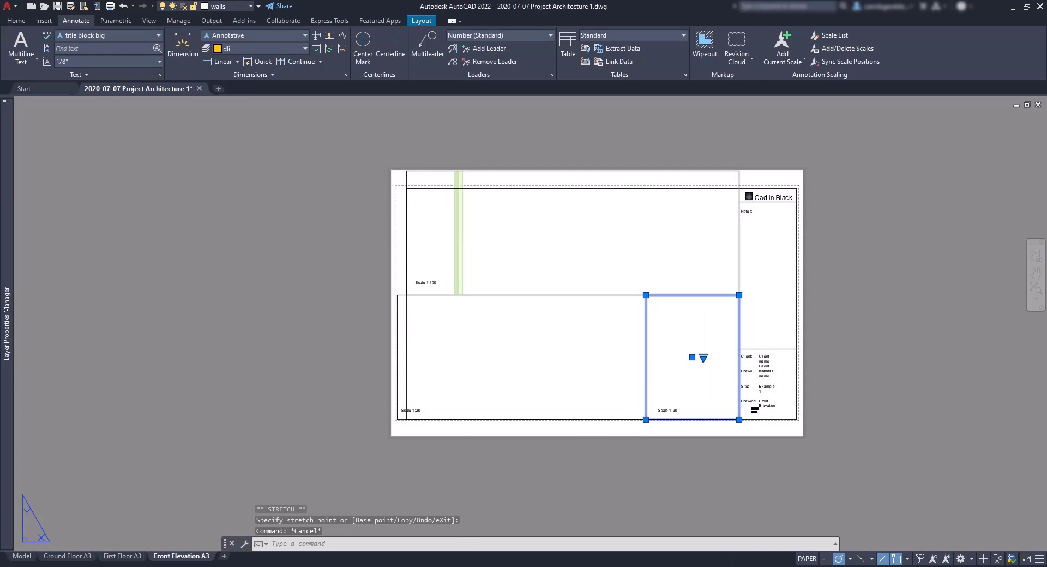
key("Escape")
left_click(458, 170)
left_click(739, 171)
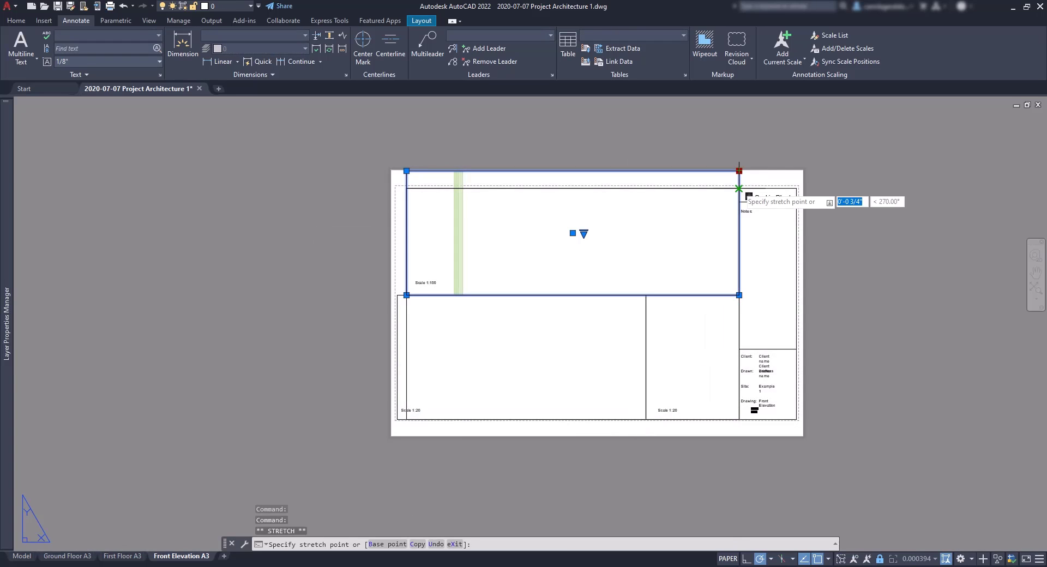
key("Escape")
Stretch the sheet border's left edge further left and extend the top viewport to meet it.
left_click(404, 367)
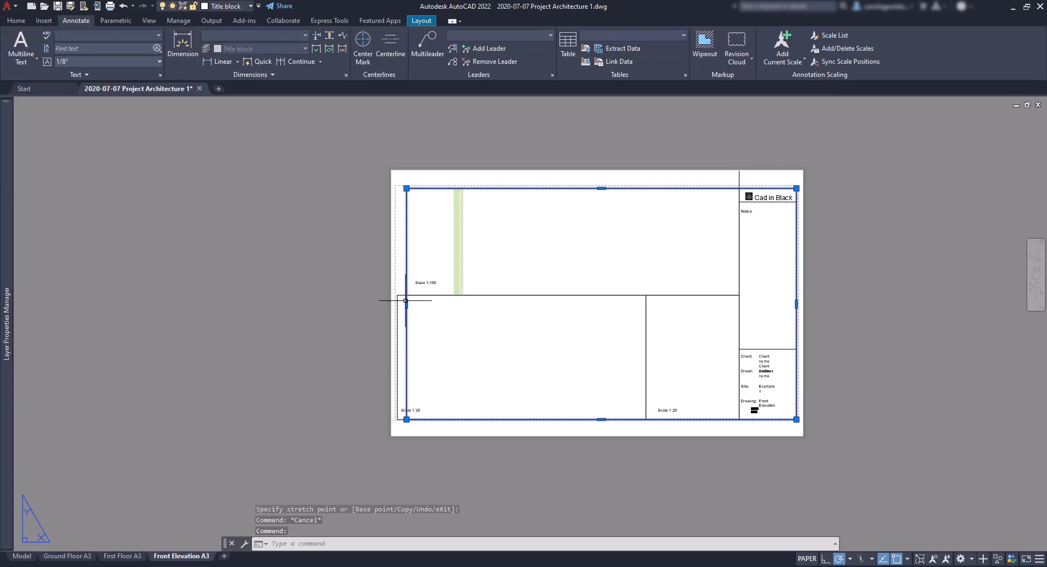
left_click(406, 302)
left_click(398, 303)
key("Escape")
left_click(409, 261)
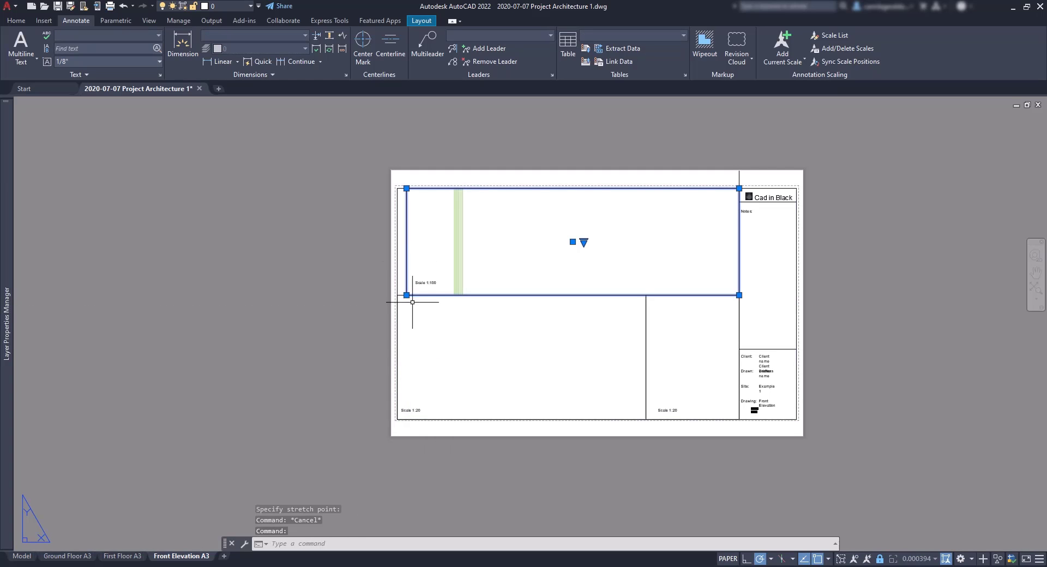
left_click(406, 295)
left_click(398, 296)
key("Escape")
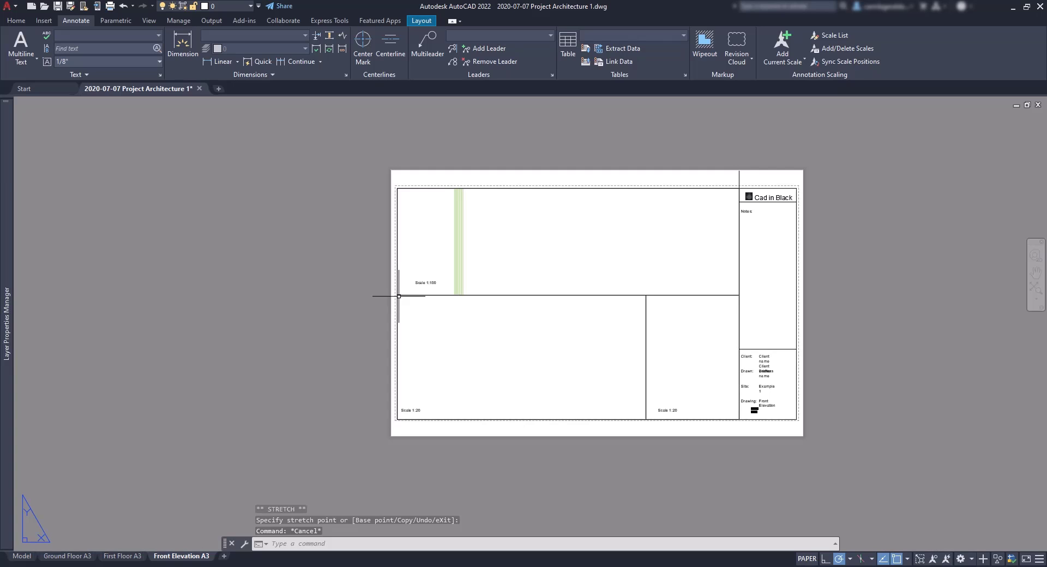
Widen the client name/address and Drafter name text so each fits on one line.
double_click(766, 365)
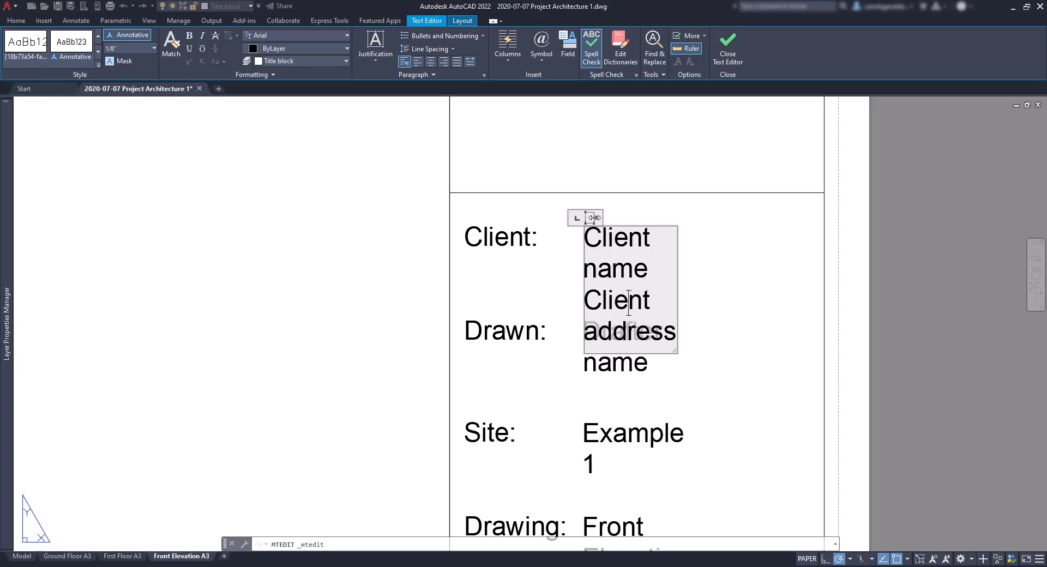
left_click_drag(594, 217, 790, 217)
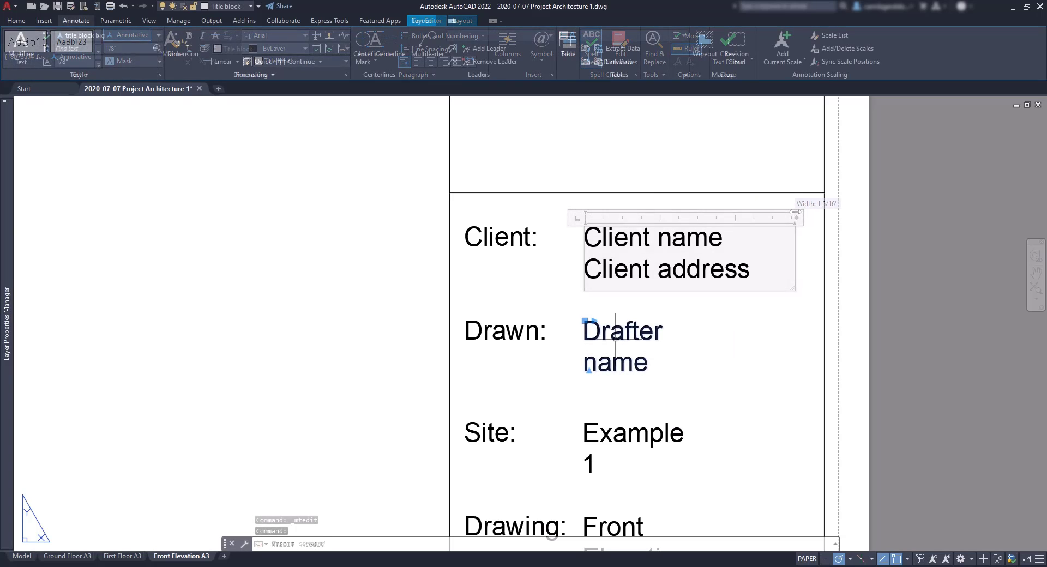
left_click(615, 322)
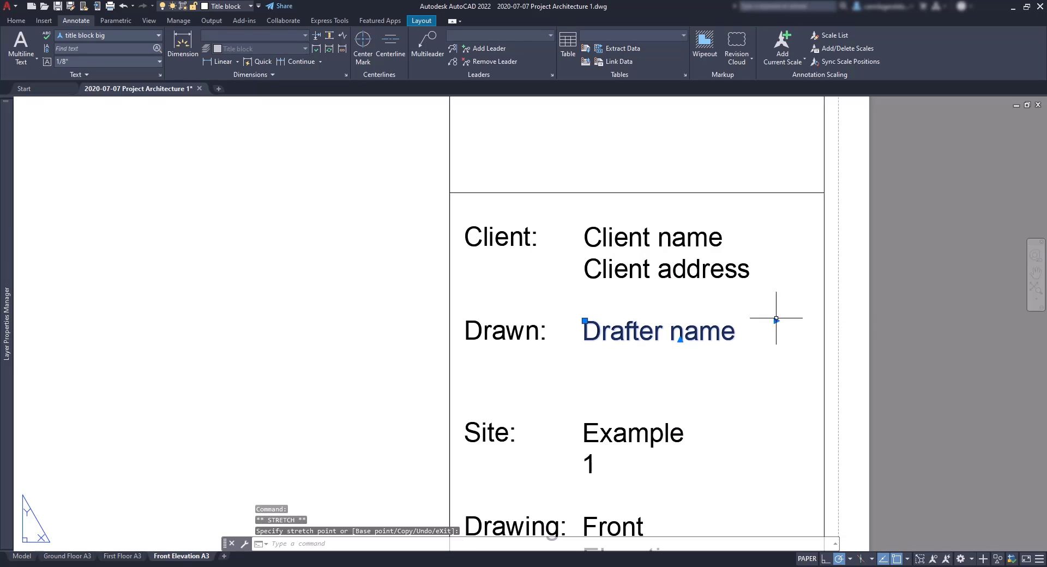
left_click(776, 318)
Stretch the Example 1 and Front Elevation title-block text onto single lines.
left_click(650, 440)
left_click(589, 423)
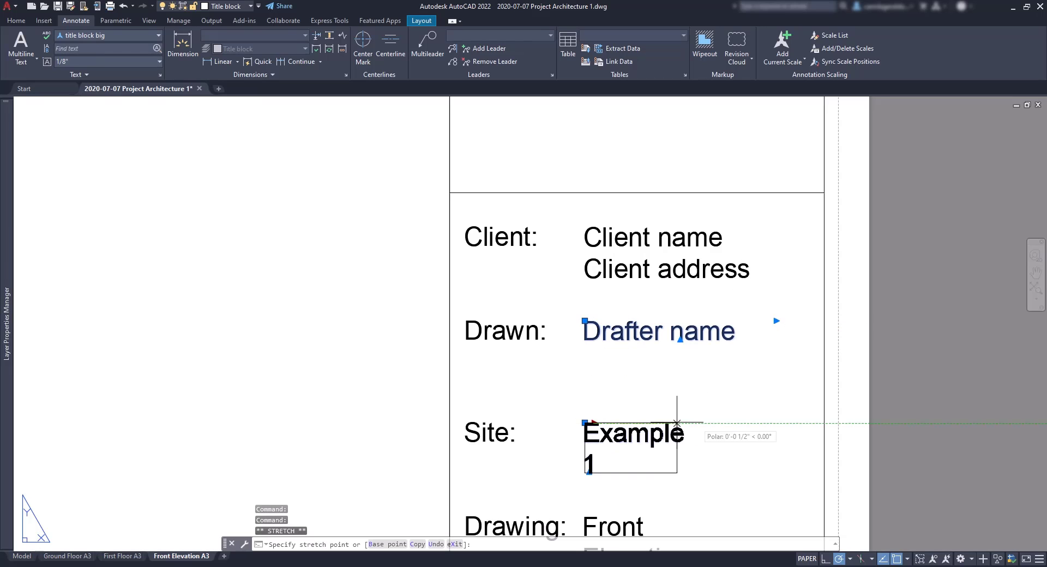
left_click(793, 423)
key("Escape")
middle_click_drag(897, 386, 830, 234)
left_click(559, 406)
left_click(525, 364)
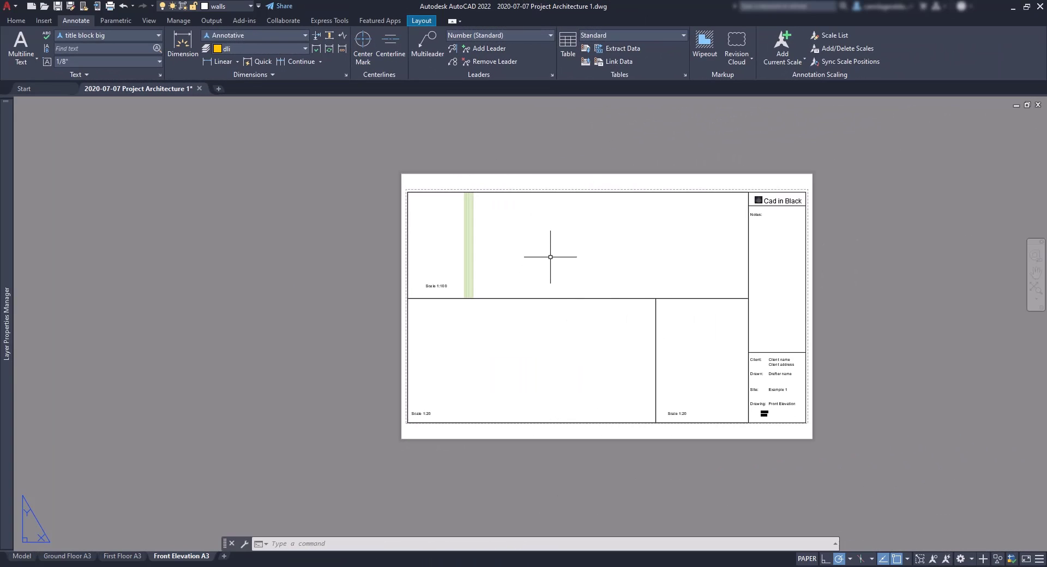
Zoom the top viewport to extents and centre the floor plan in it.
double_click(550, 257)
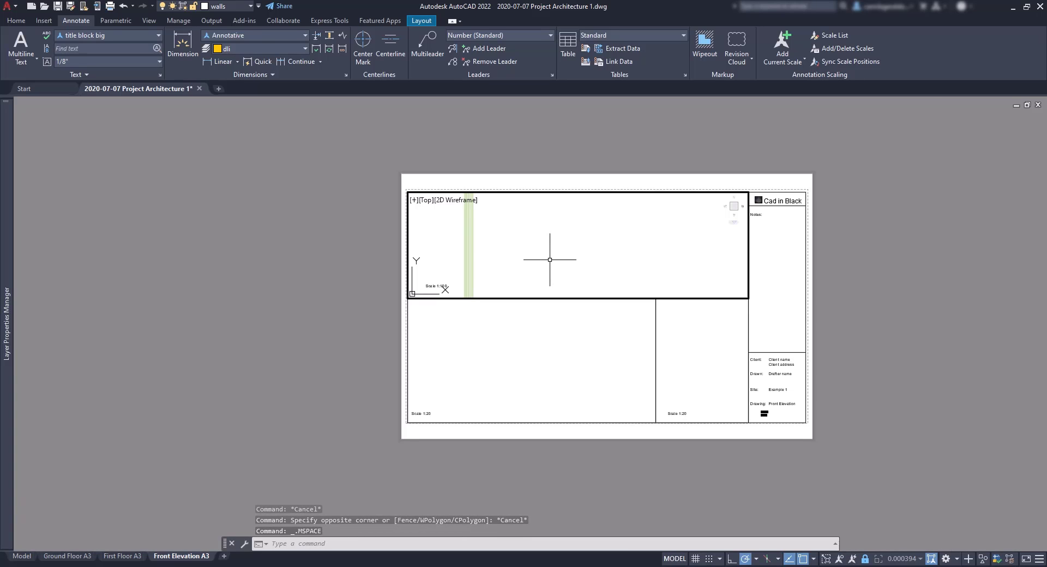
scroll(550, 259, "up", 2)
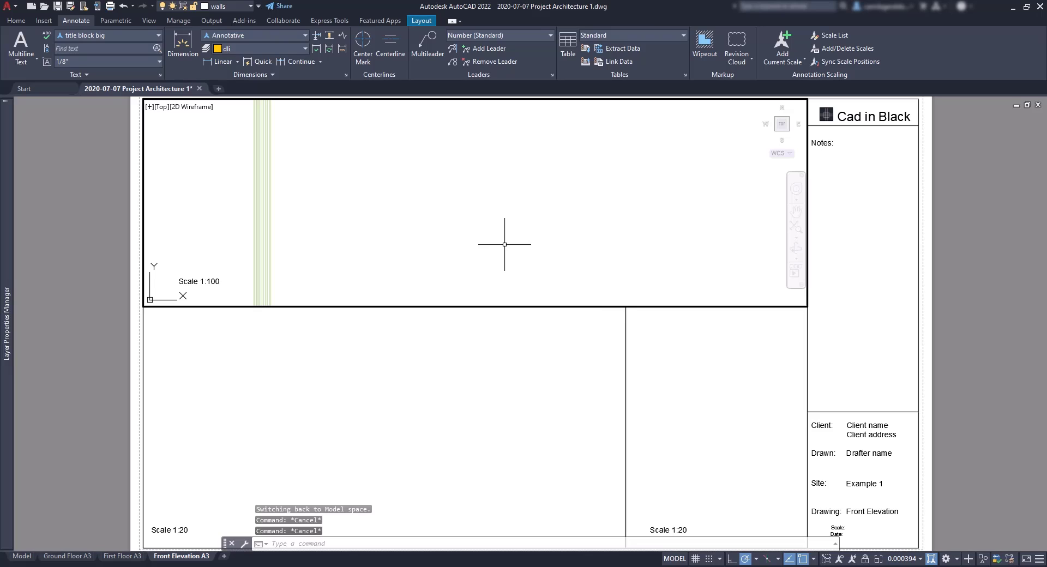
key("Return")
type("e")
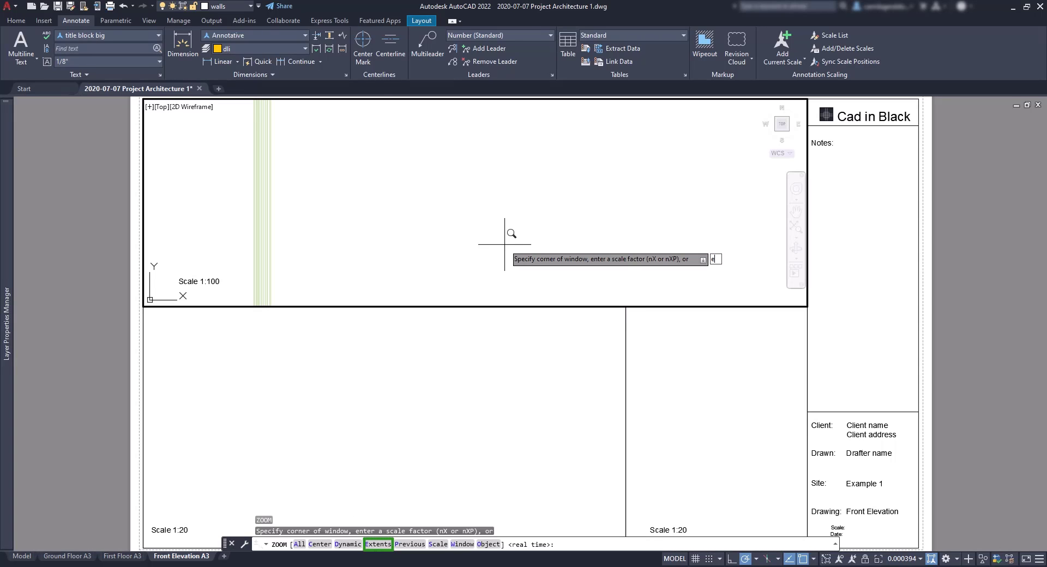
key("Return")
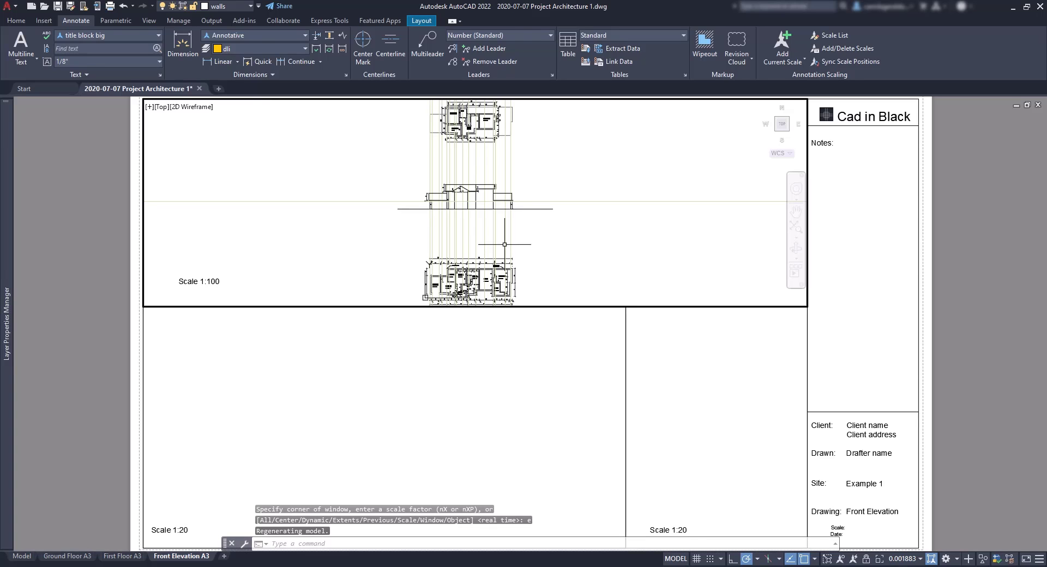
left_click(504, 245)
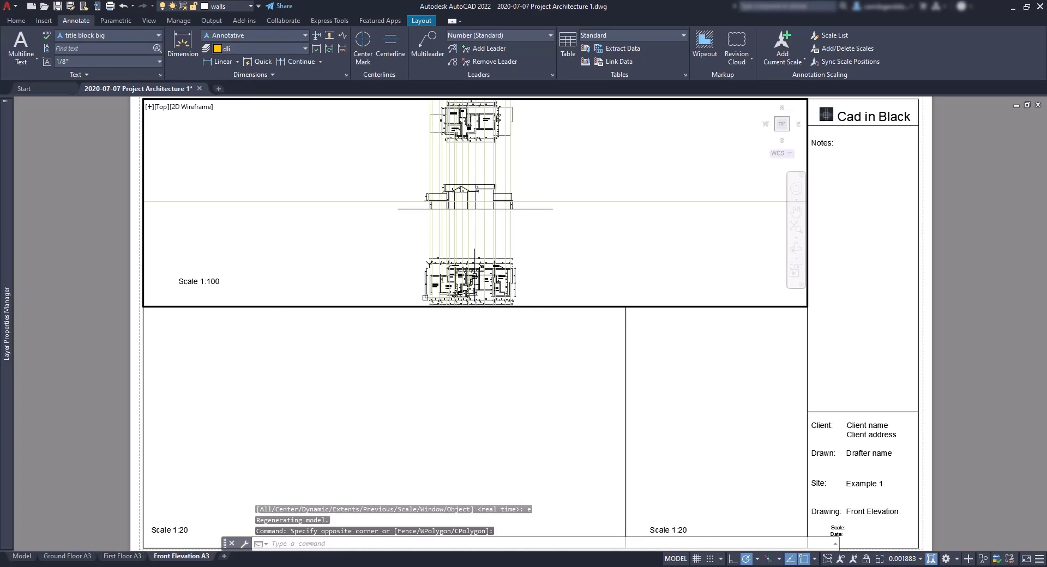
scroll(482, 269, "up", 2)
middle_click_drag(481, 268, 482, 224)
scroll(483, 224, "up", 3)
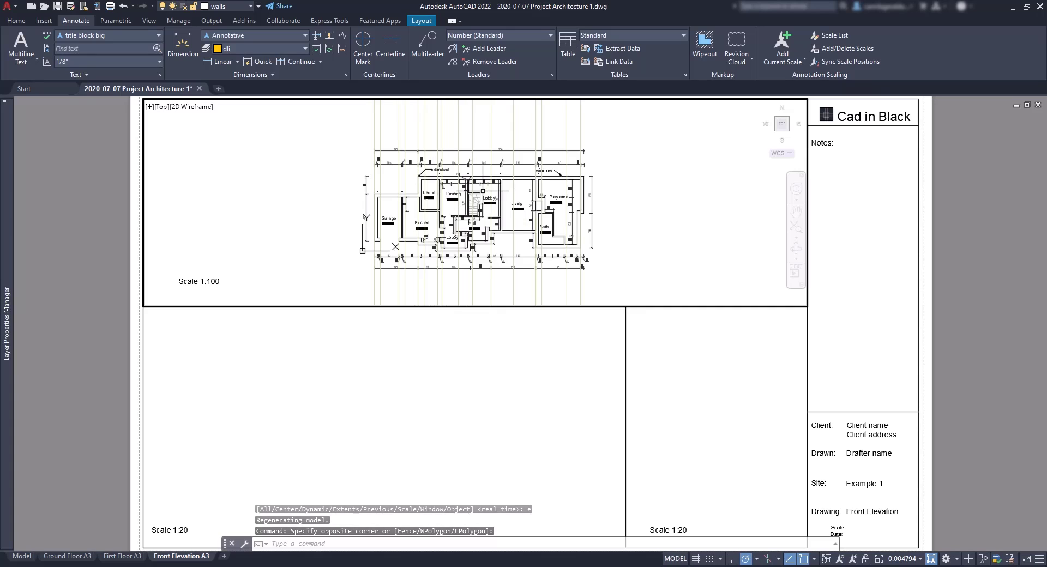
scroll(491, 272, "up", 2)
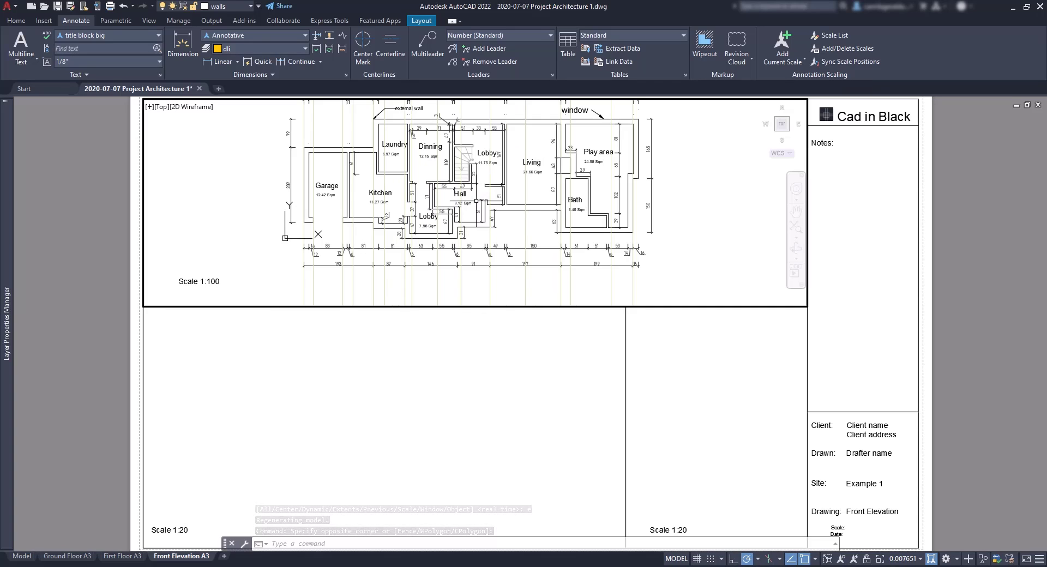
left_click(912, 561)
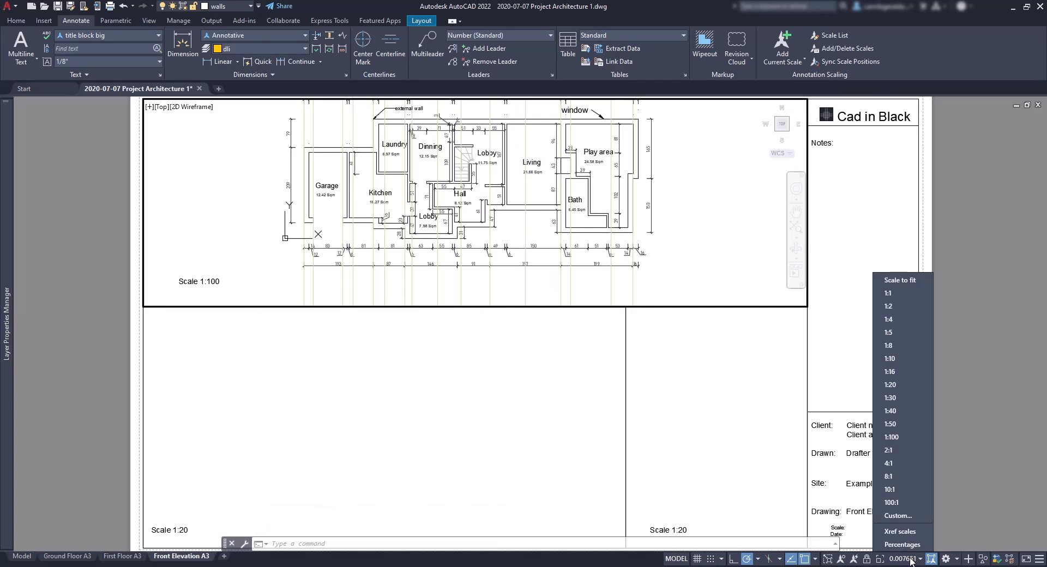
left_click(897, 440)
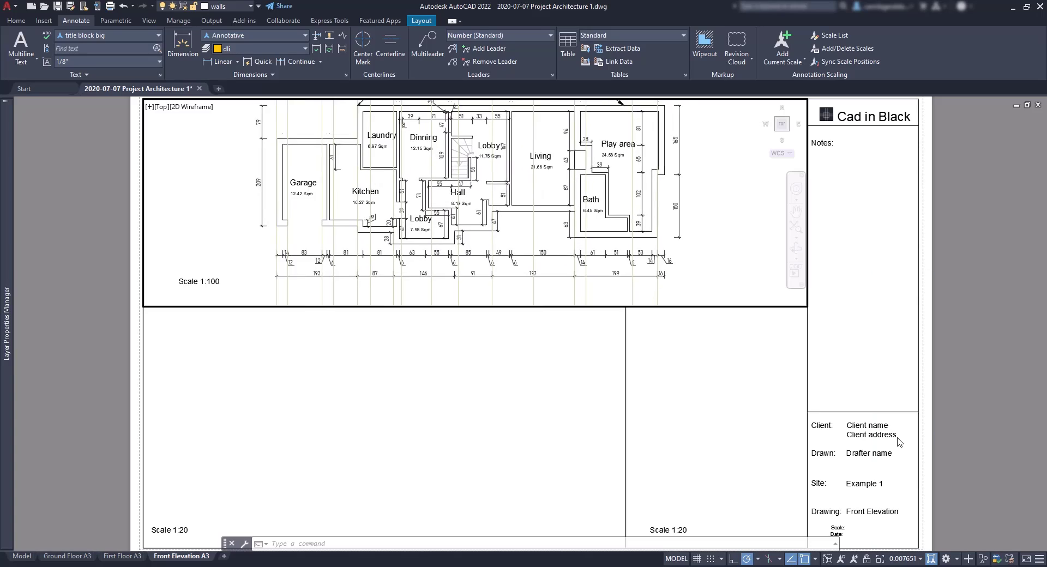
Zoom the windows viewport to extents and position the window elevations.
type("e")
key("Return")
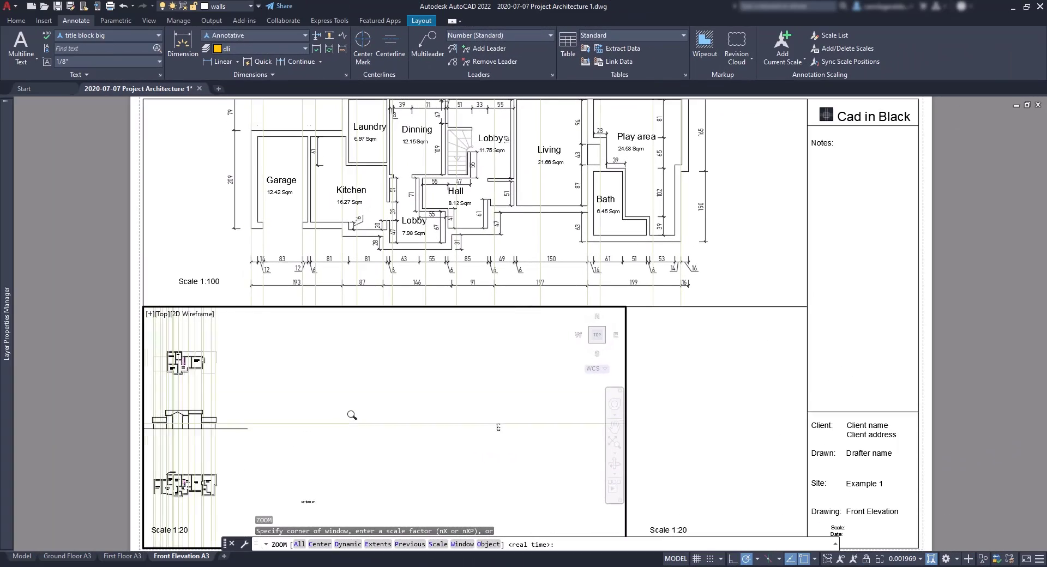
scroll(350, 416, "up", 3)
middle_click_drag(390, 465, 398, 433)
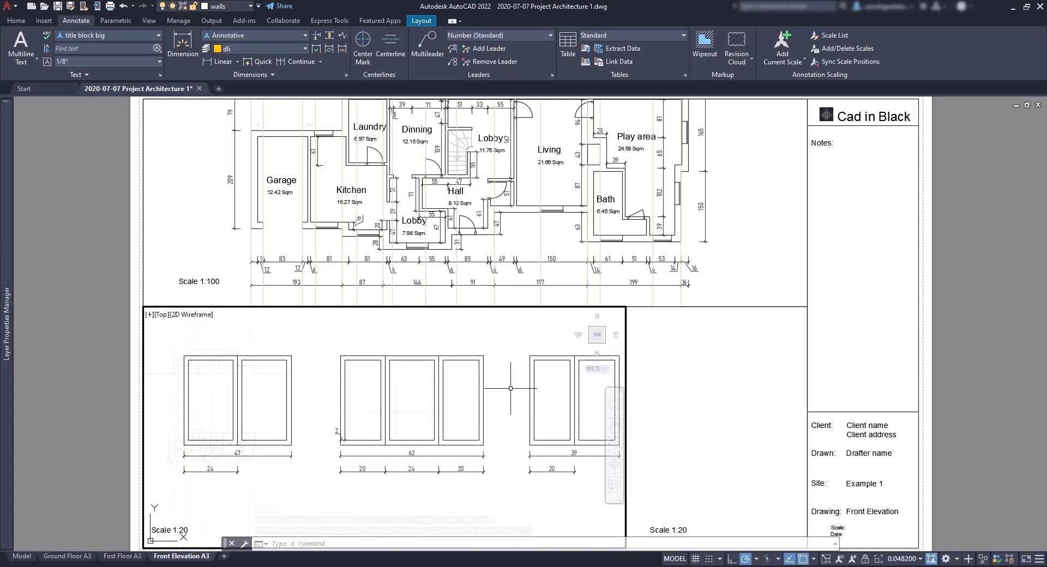
middle_click_drag(510, 388, 502, 391)
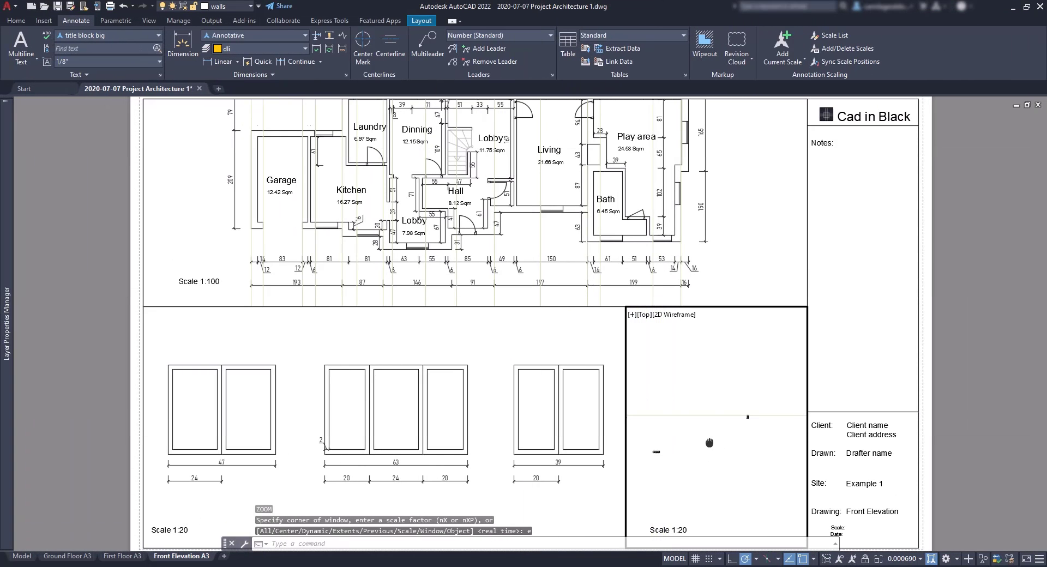
Zoom the door viewport to extents and set its scale to 1:20.
type("e")
key("Return")
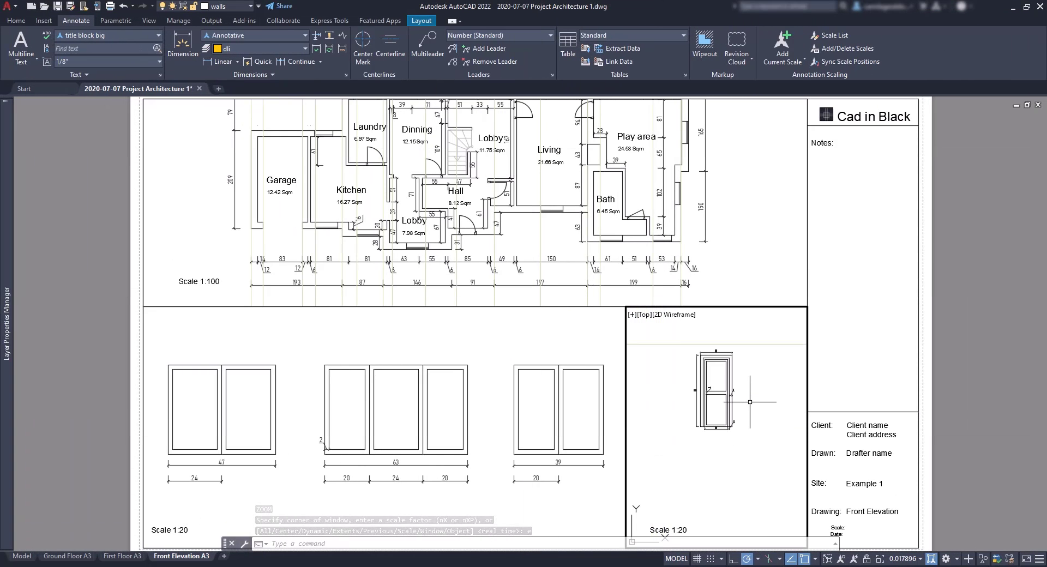
left_click(919, 558)
left_click(889, 385)
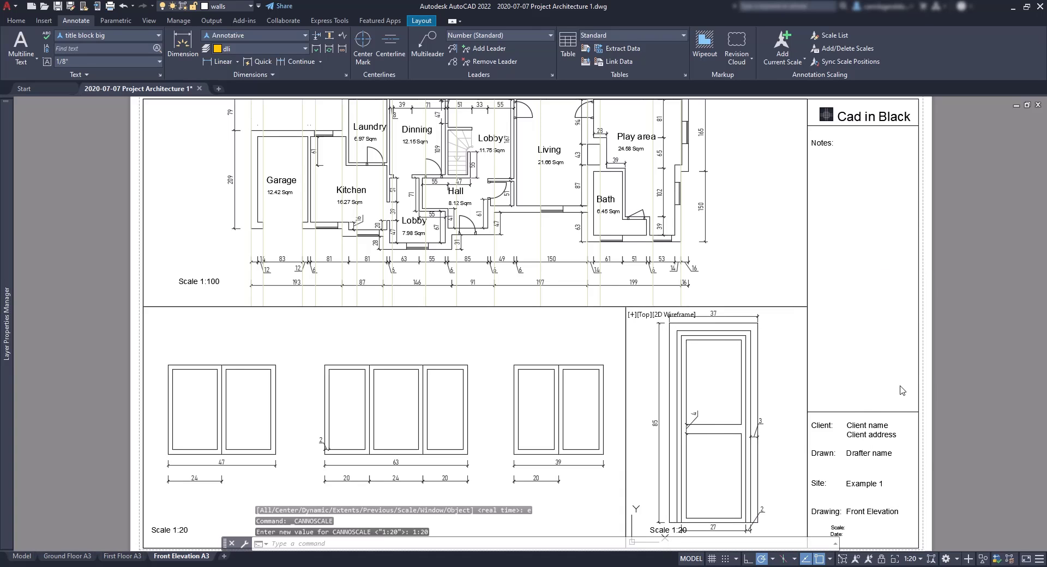
left_click(436, 338)
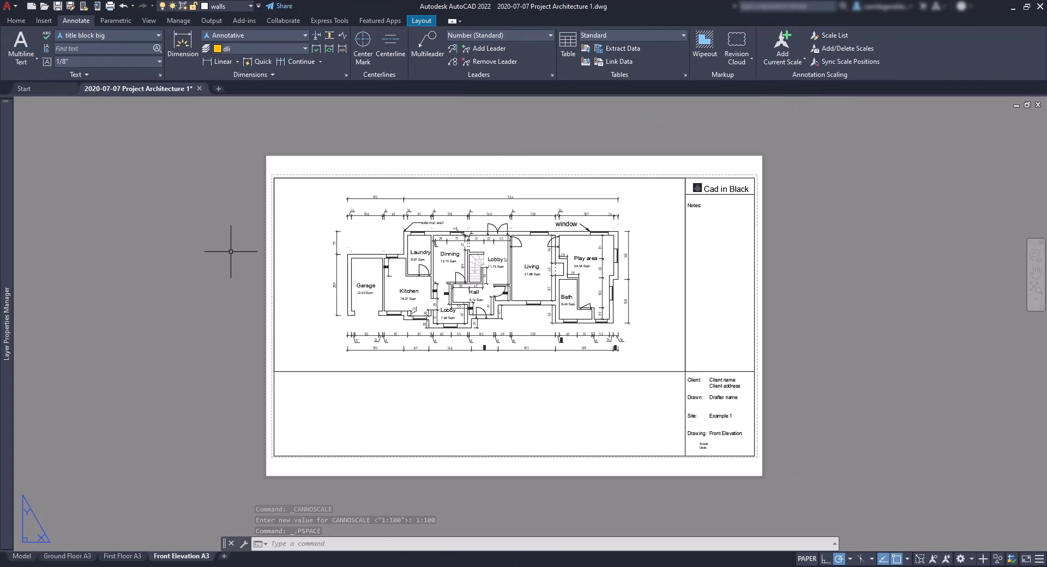
Enter the main floor plan viewport showing the house plan at 1:100.
double_click(326, 262)
Add a new custom 1"=8' scale in the scale list editor, entering its paper and drawing units.
double_click(327, 263)
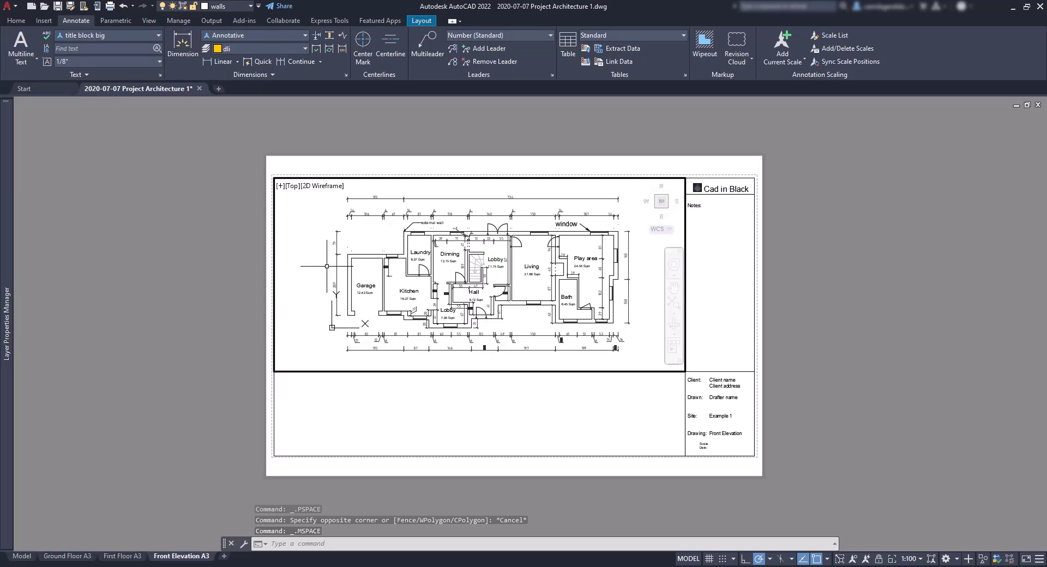
left_click(910, 559)
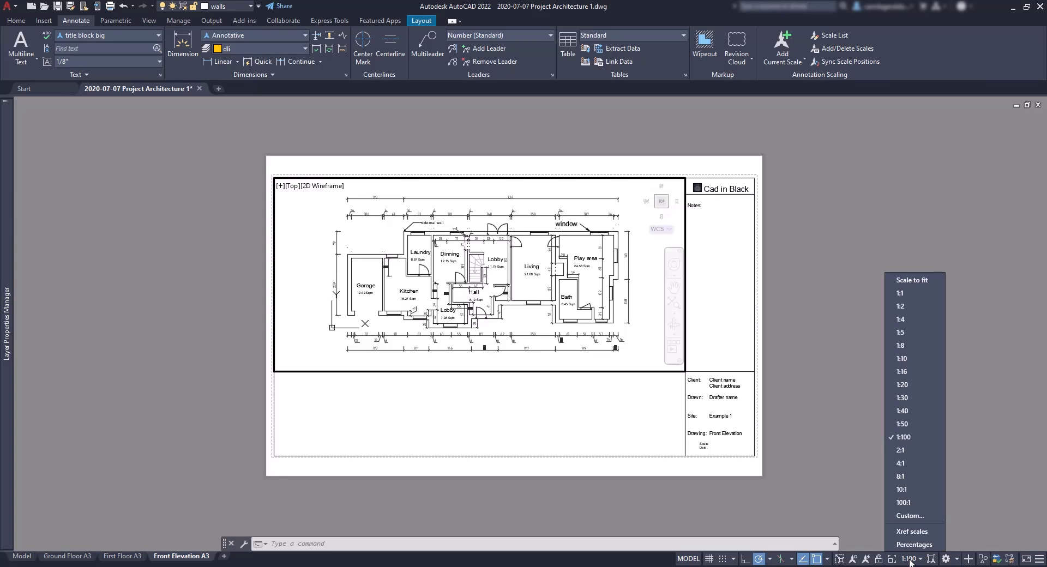
left_click(927, 514)
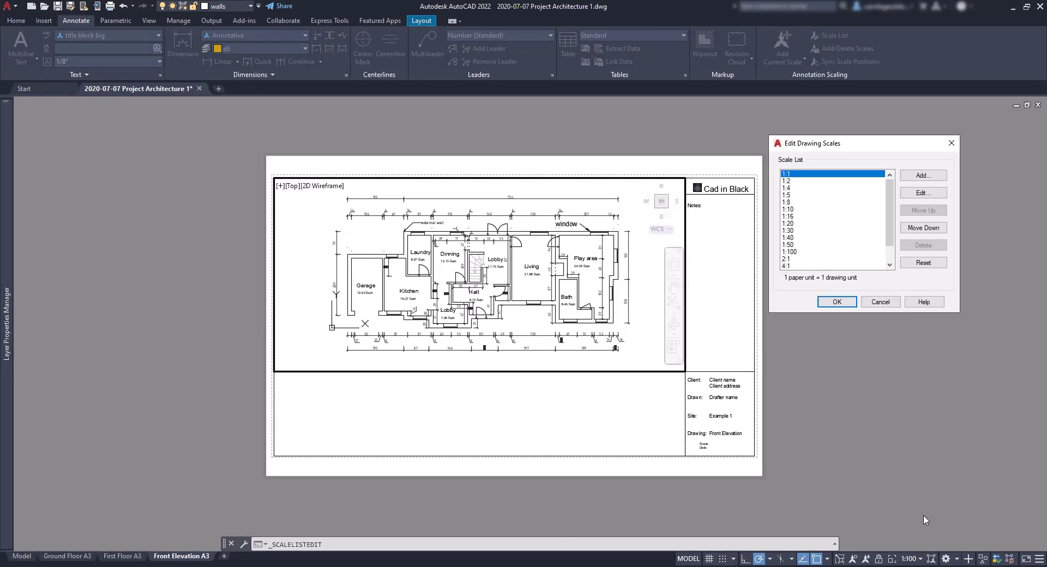
left_click(923, 177)
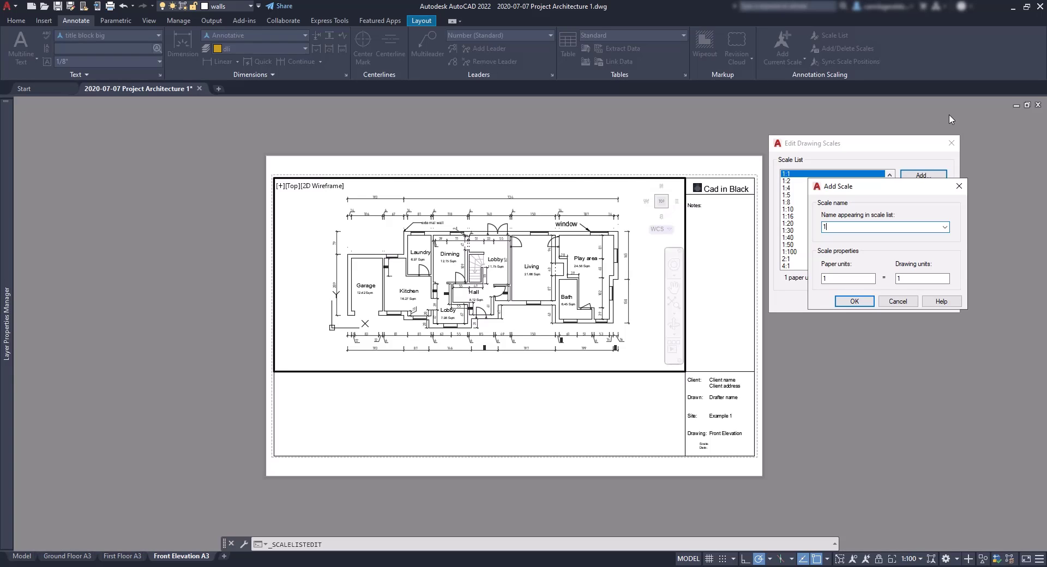
left_click(833, 279)
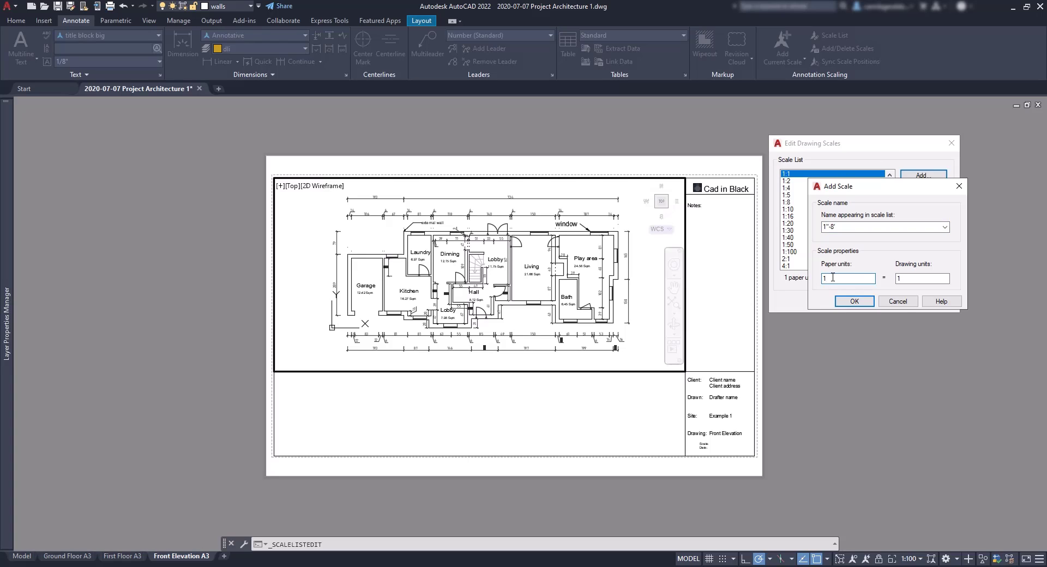
type("\"")
double_click(899, 278)
Confirm the new 1"=8' scale and apply it to the floor plan viewport.
left_click(854, 301)
left_click(840, 305)
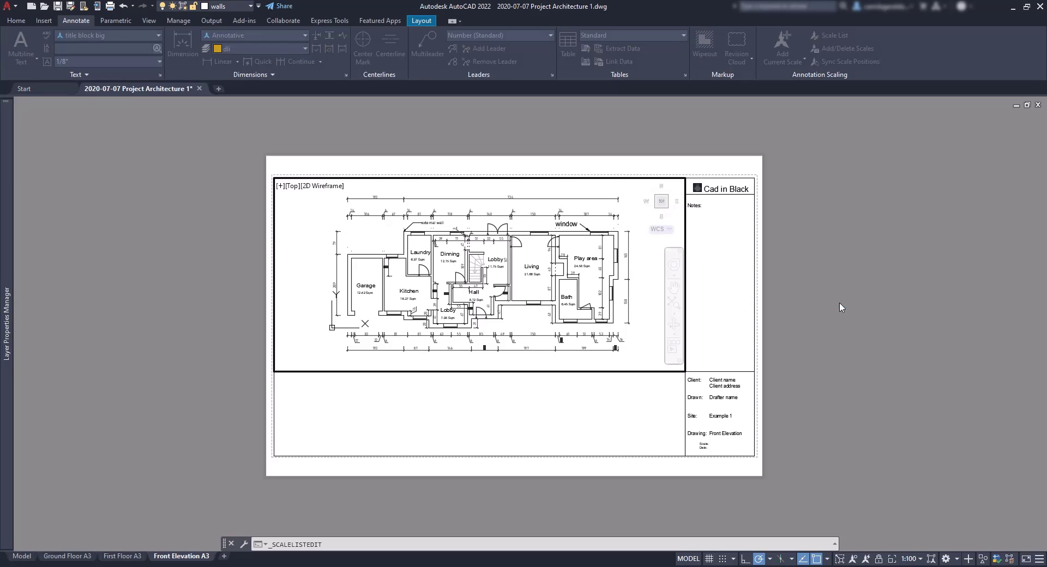
left_click(906, 559)
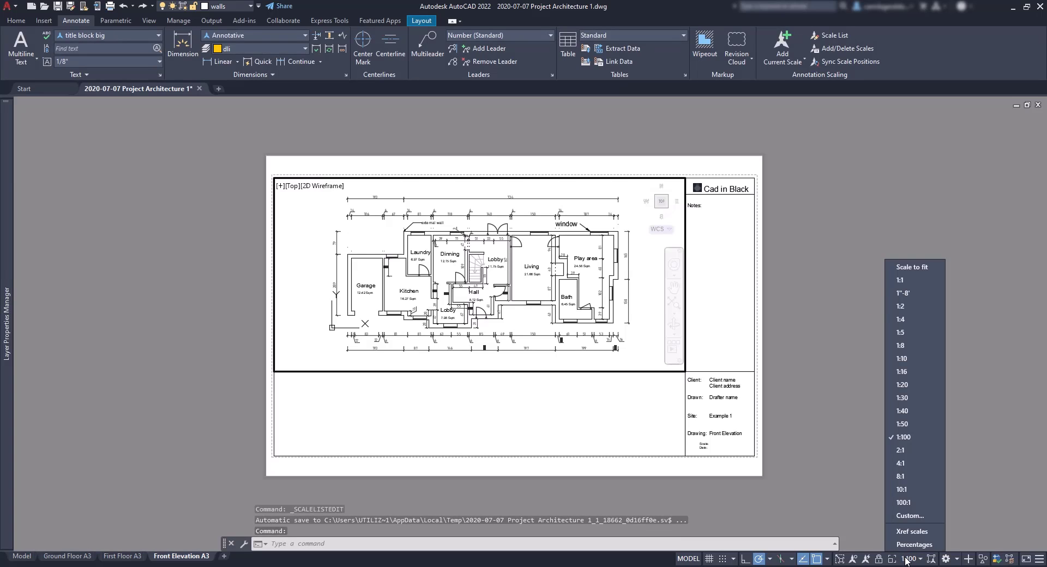
left_click(904, 294)
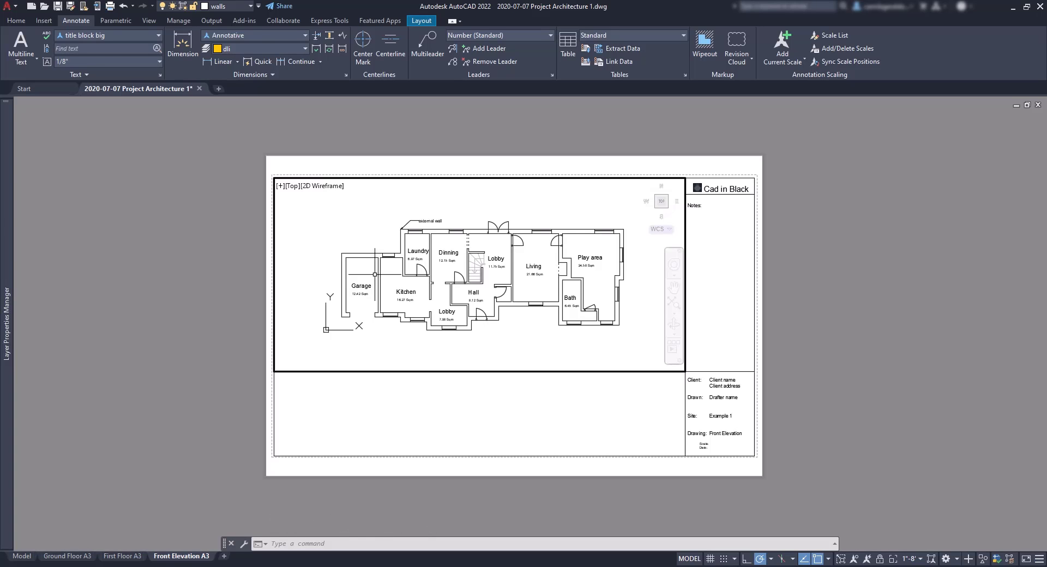
Undo, turn on Annotation AutoScale, and reapply 1"=8' so all dimensions stay visible.
key("ctrl+z")
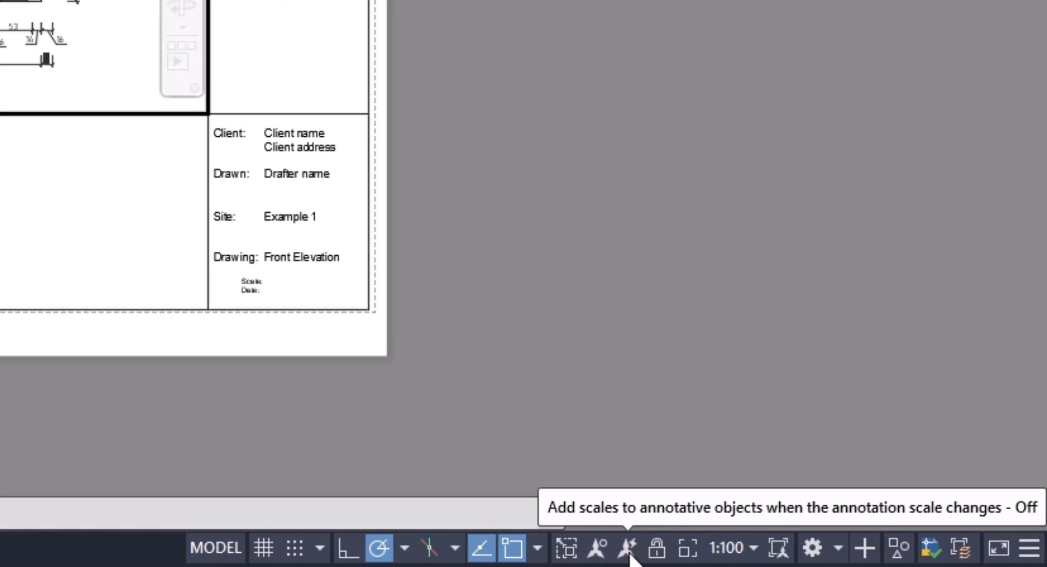
left_click(627, 548)
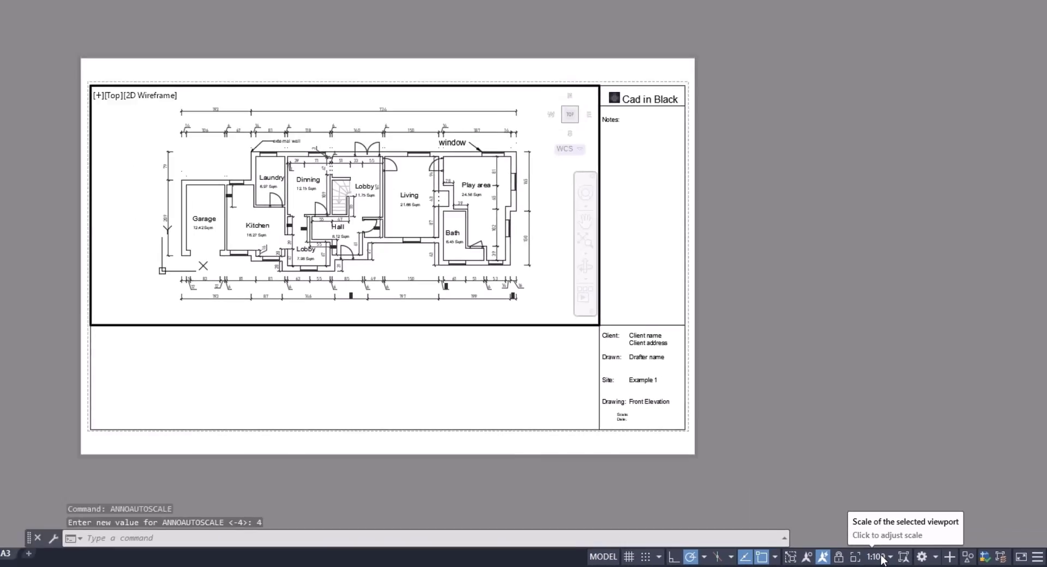
left_click(749, 548)
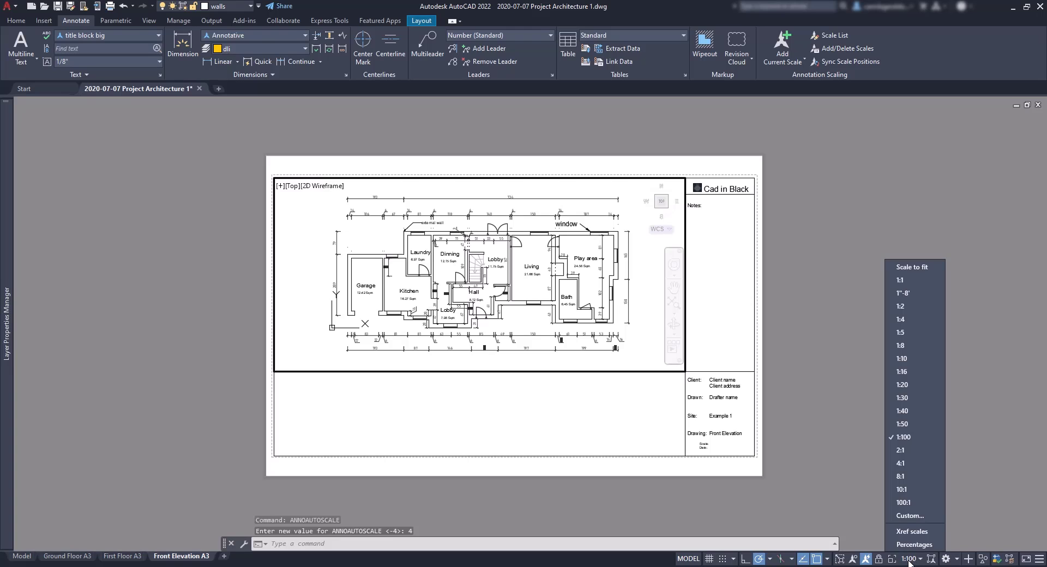
left_click(914, 295)
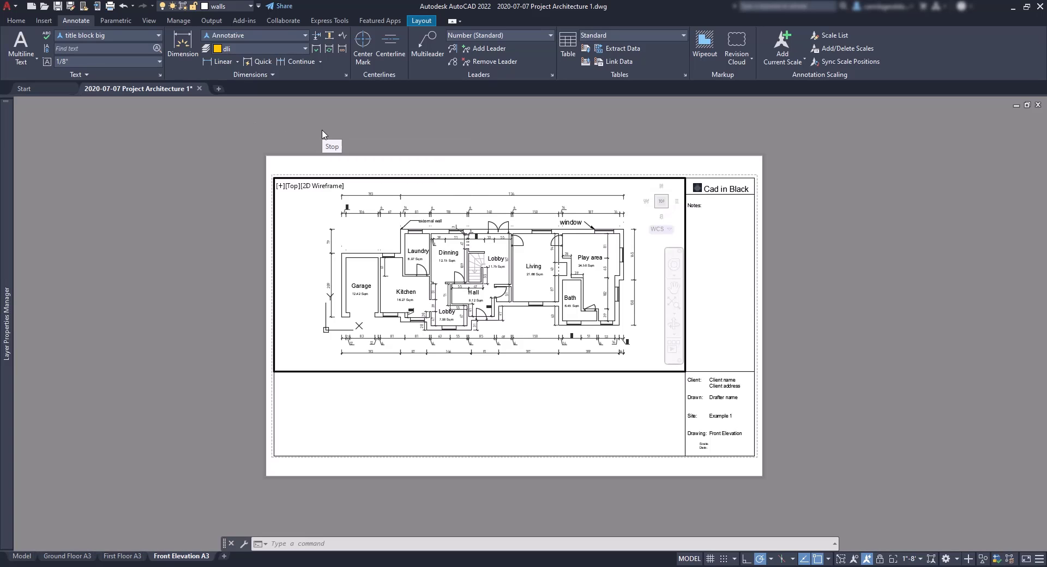
From model space, change the Annotative dimension style's primary linear unit format.
left_click(22, 556)
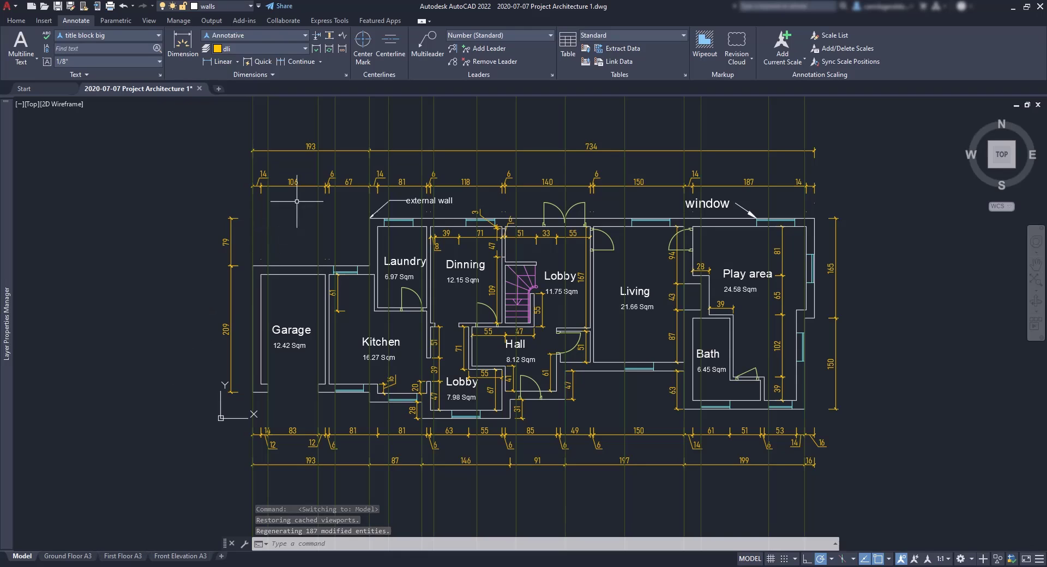
left_click(345, 75)
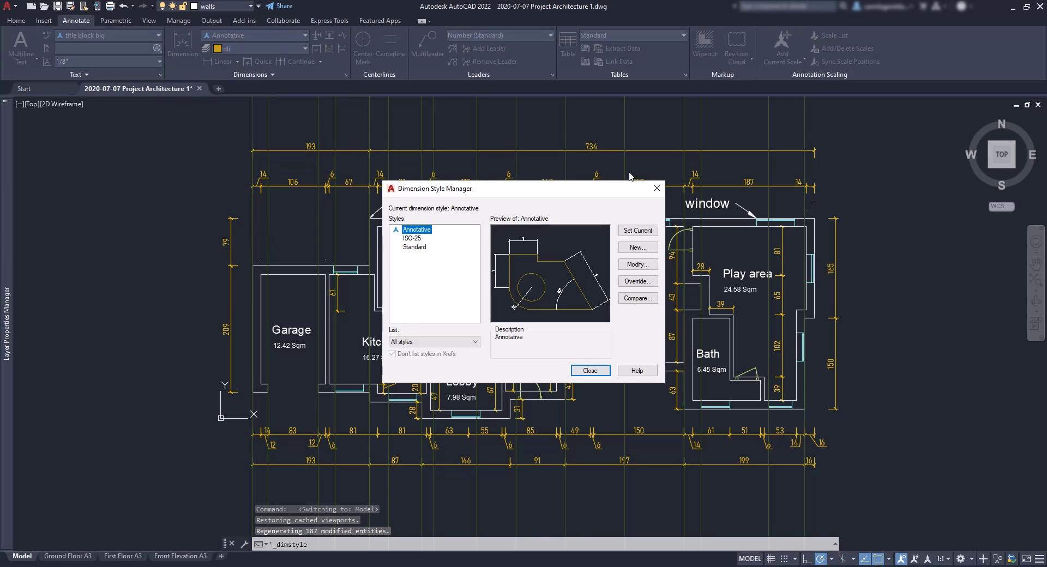
left_click(645, 266)
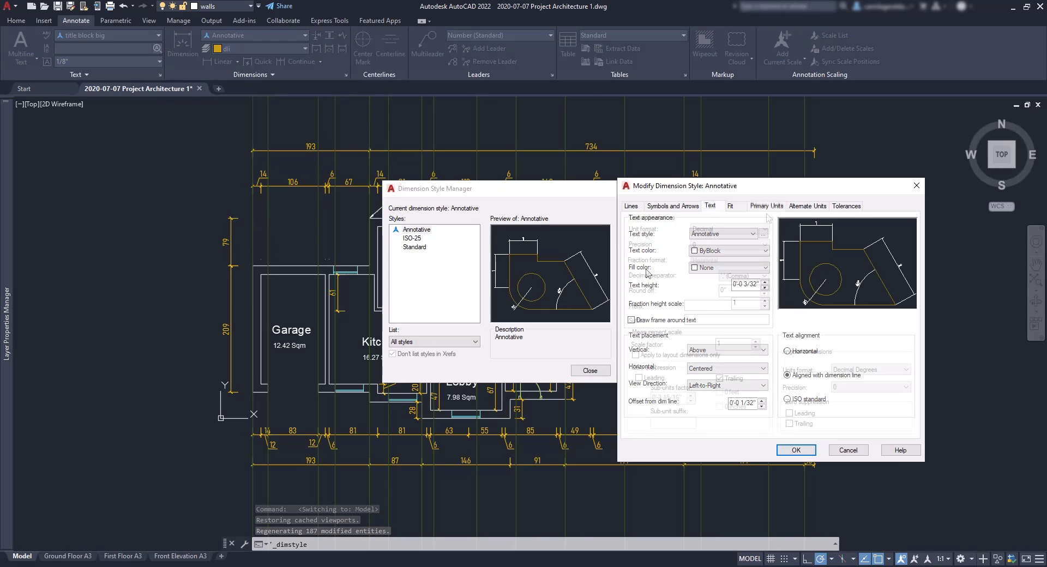
left_click(766, 206)
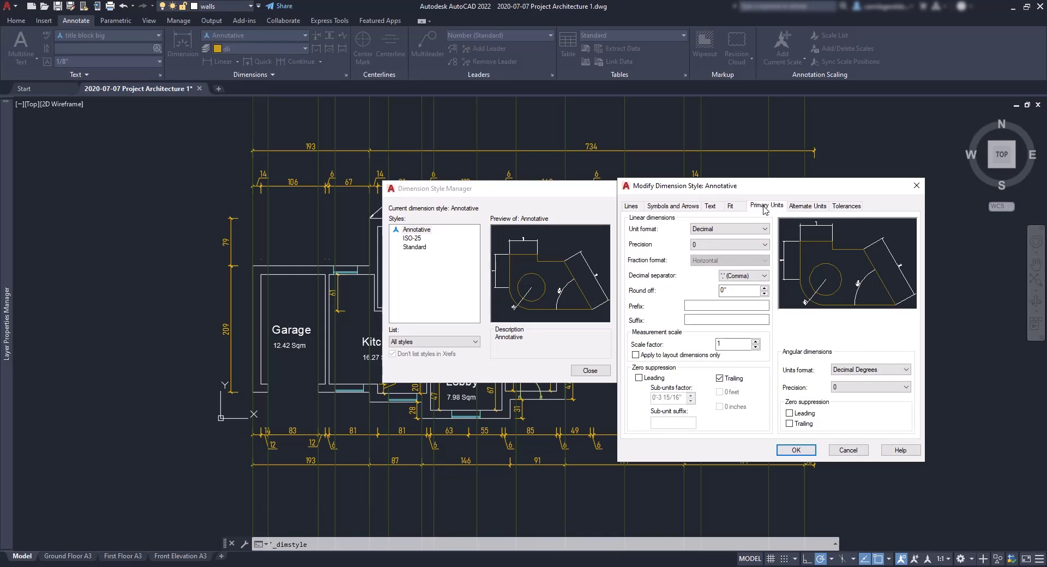
left_click(761, 229)
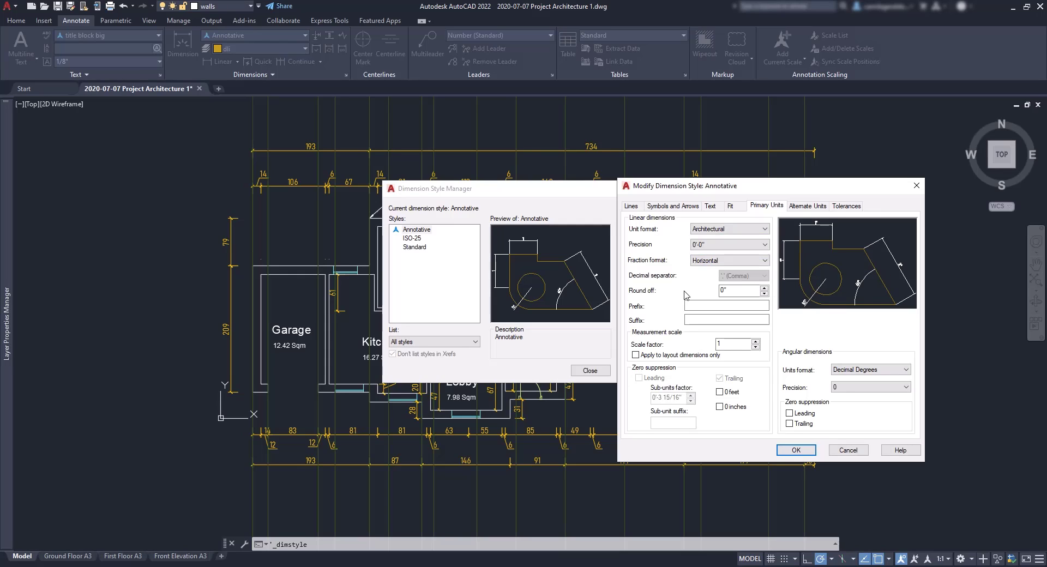
left_click(796, 450)
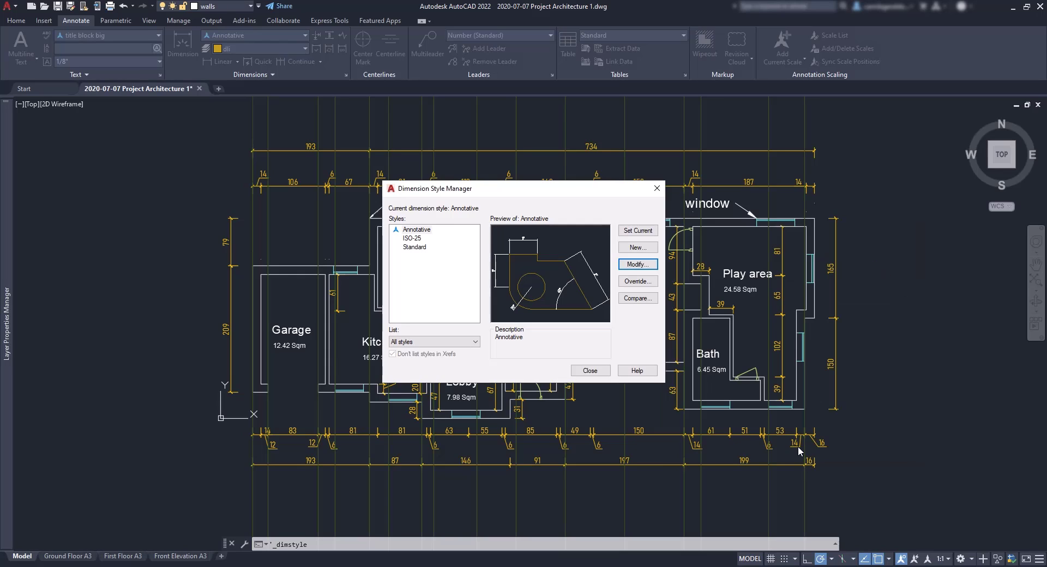
left_click(599, 371)
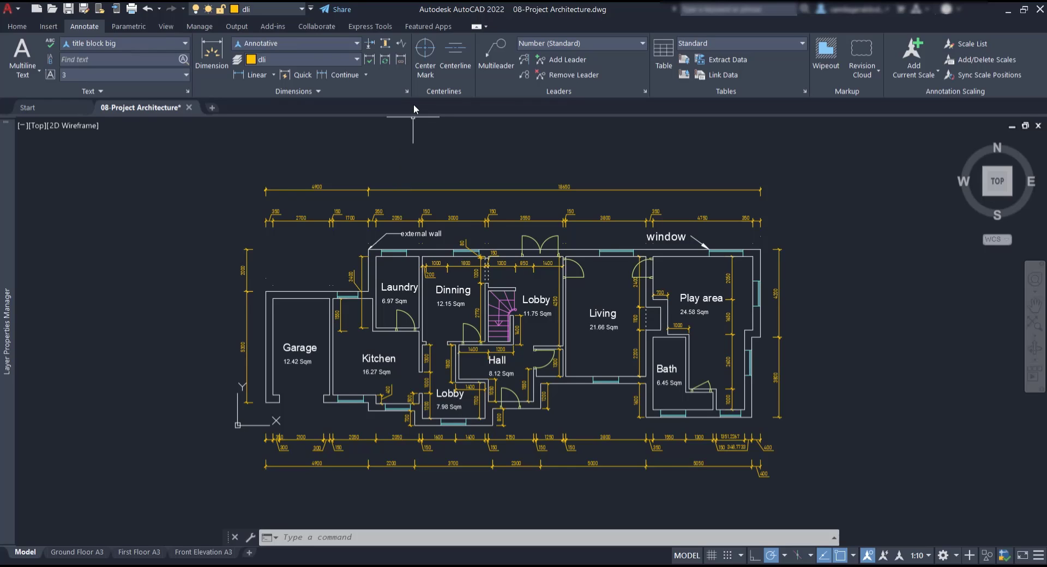
Set Annotative primary units to Architectural, 0'-0" precision and scale factor 0.03937.
left_click(407, 91)
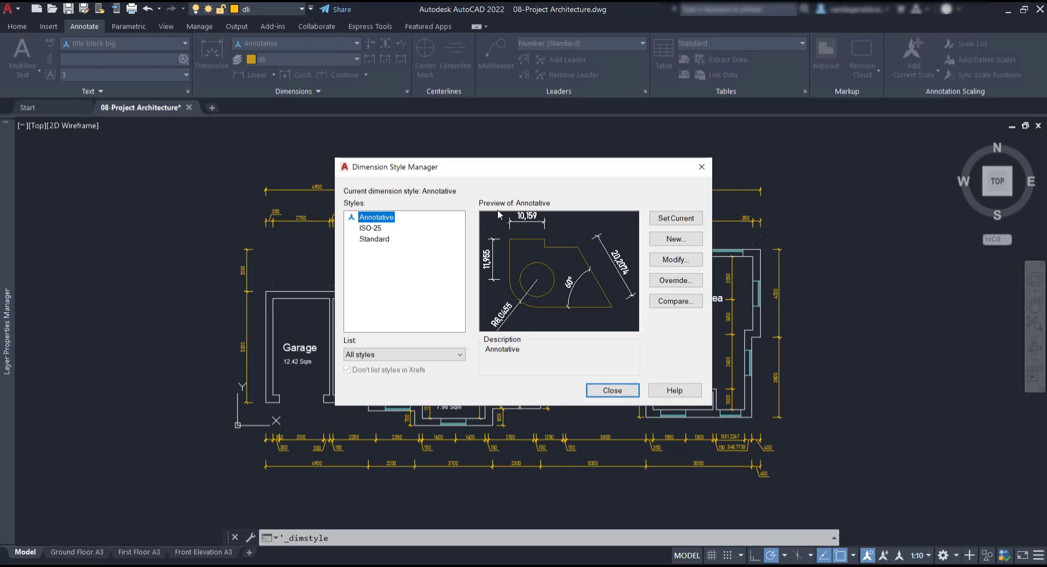
left_click(687, 261)
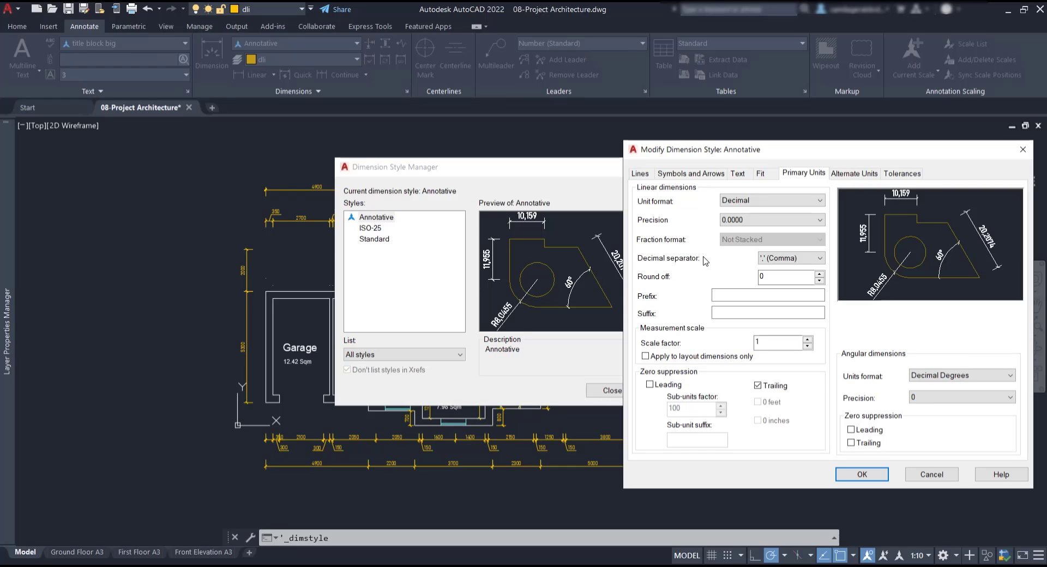
left_click(820, 201)
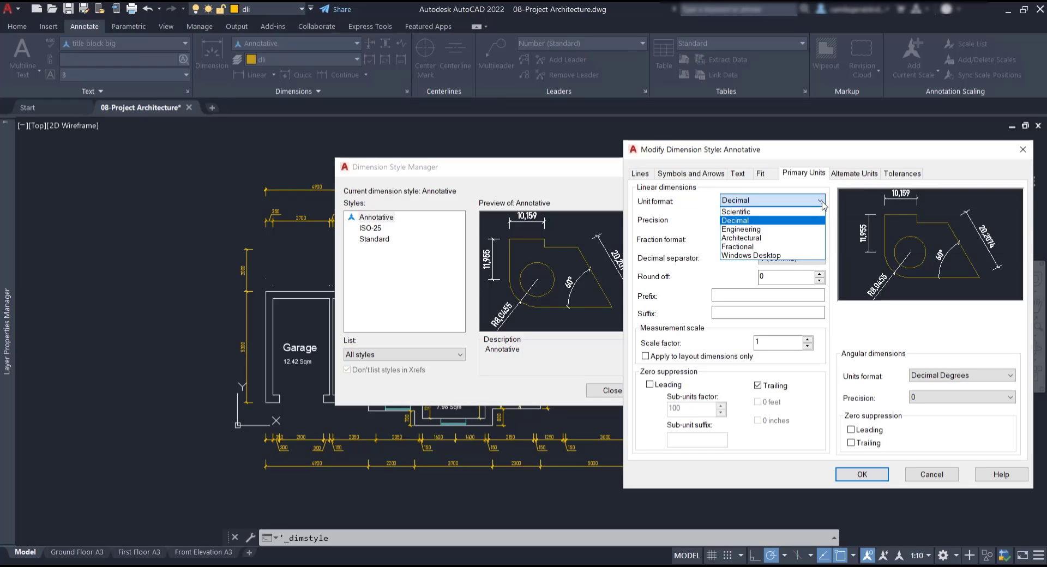
left_click(816, 239)
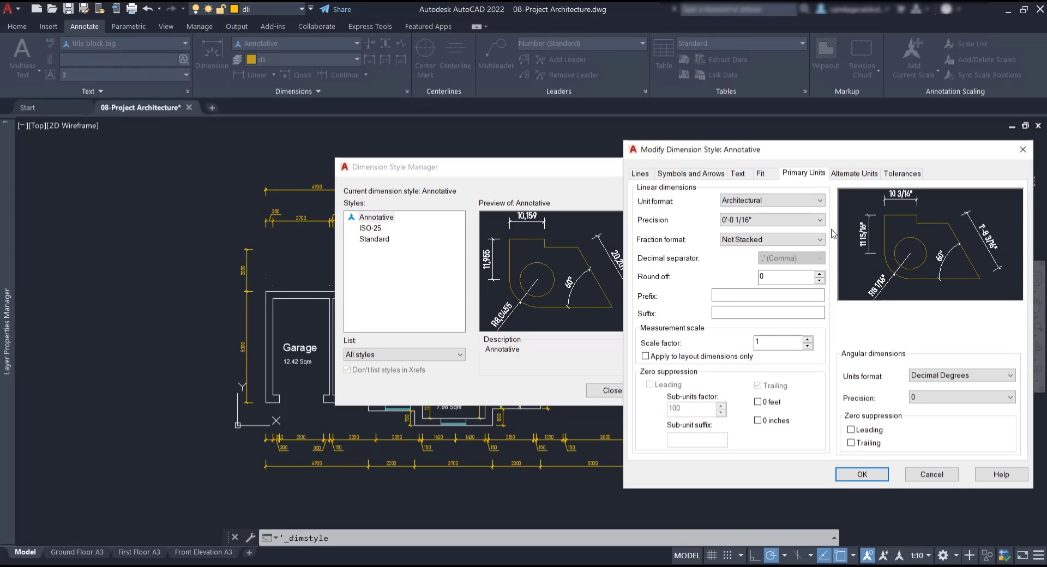
left_click(820, 221)
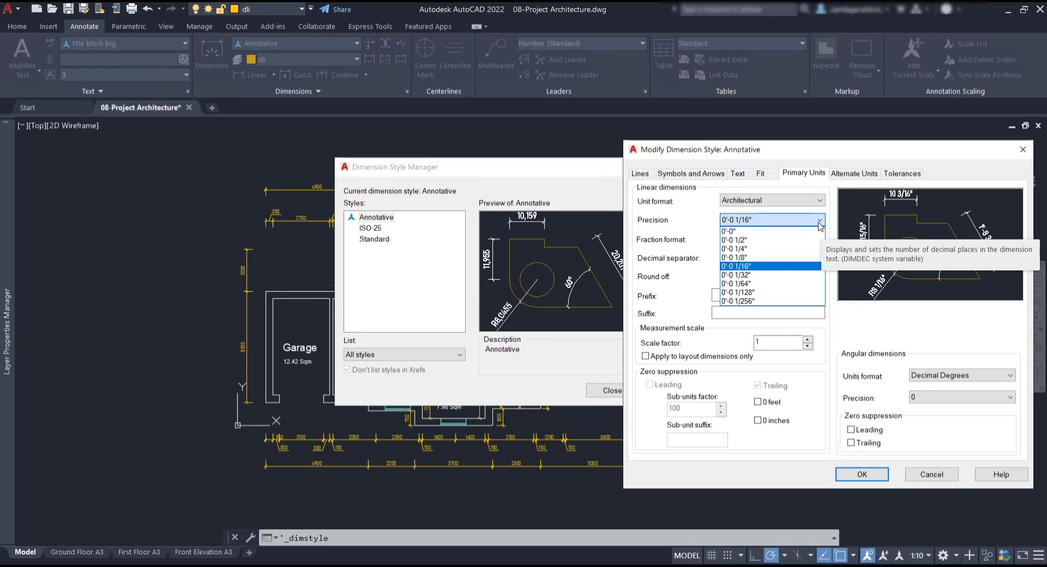
left_click(774, 230)
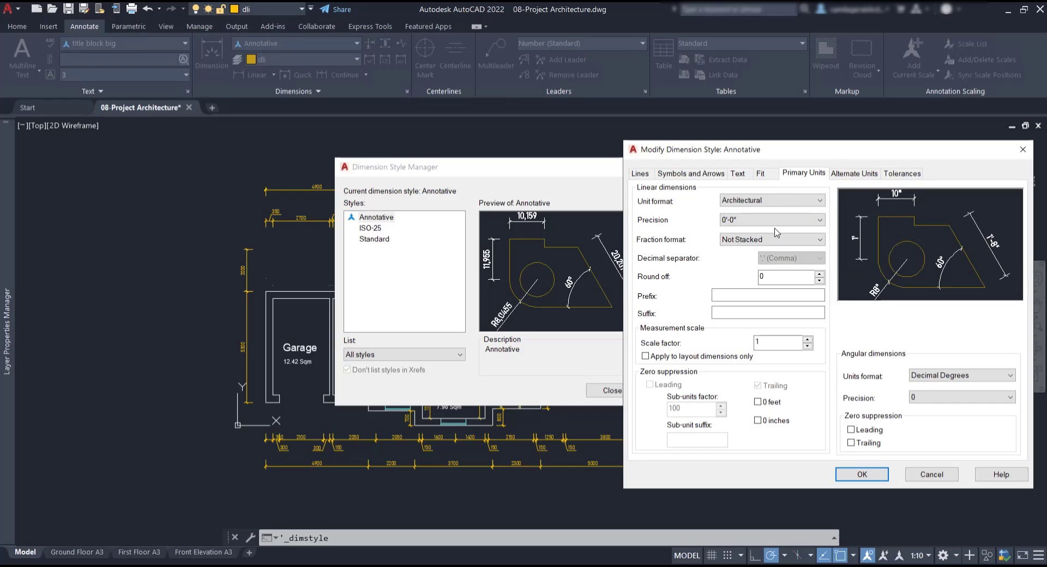
left_click(785, 343)
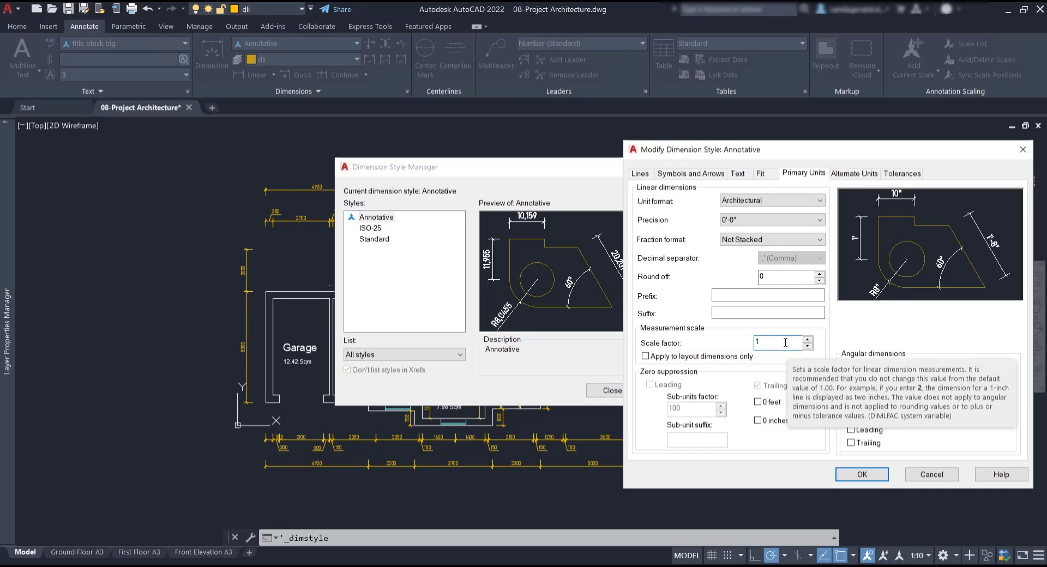
key("BackSpace")
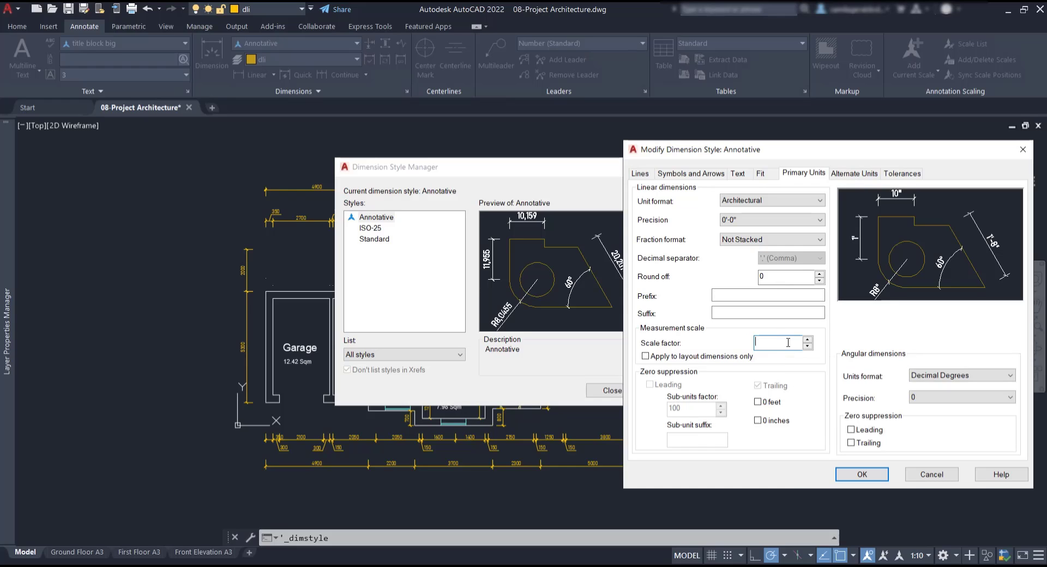
type("0.03937")
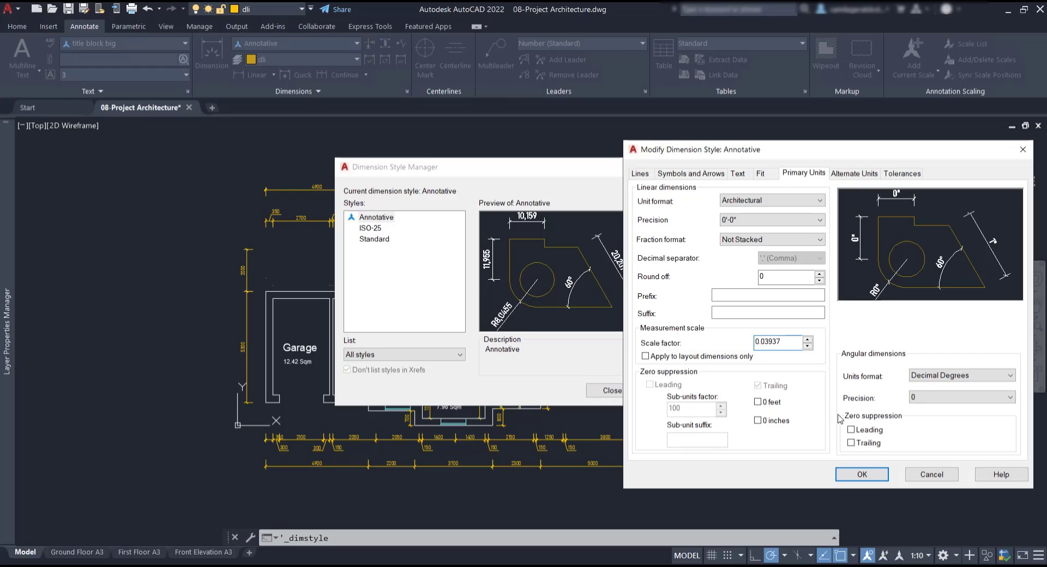
left_click(859, 473)
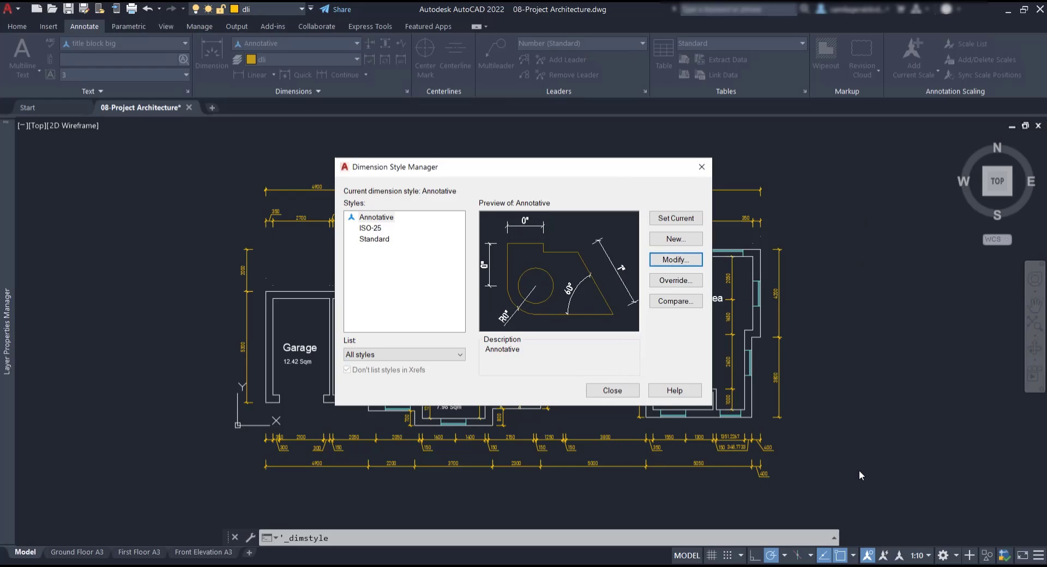
left_click(627, 392)
Enable Annotative alternate units in Architectural Stacked format at 0'-0" precision, e.g. 18650 [61'-2"].
scroll(630, 391, "up", 4)
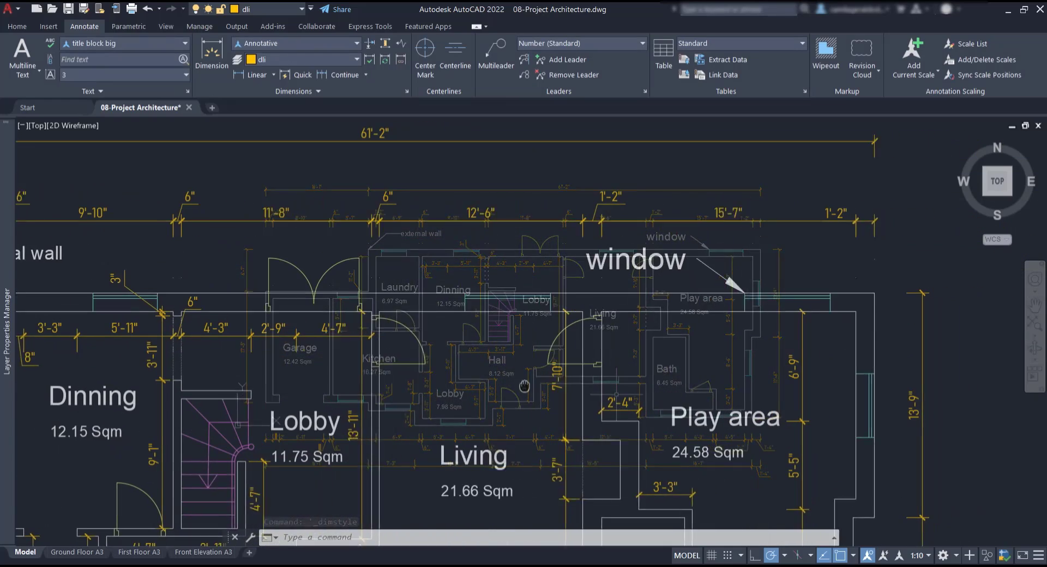
middle_click_drag(539, 391, 498, 391)
scroll(643, 285, "down", 5)
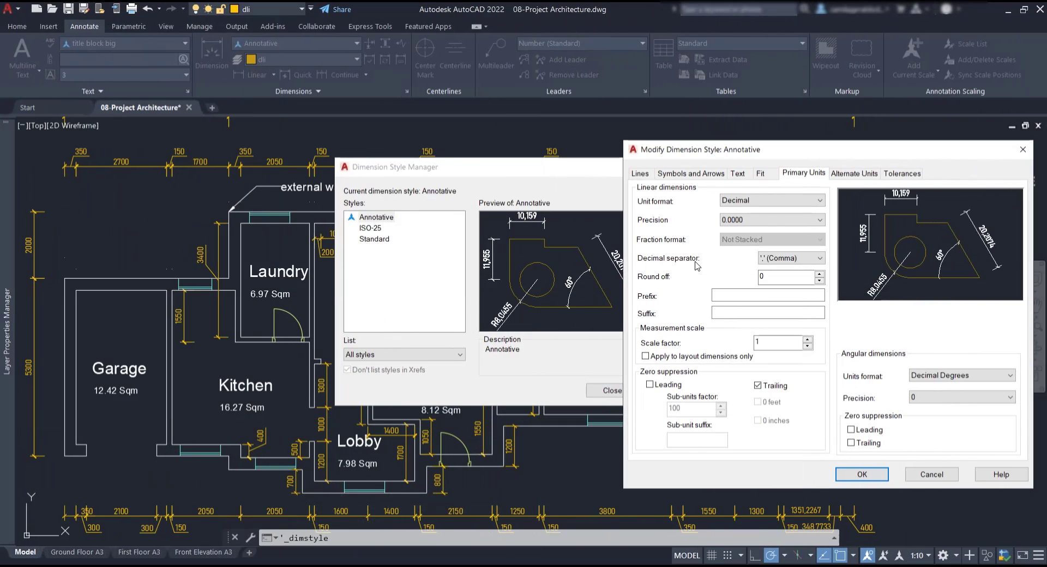
left_click(865, 175)
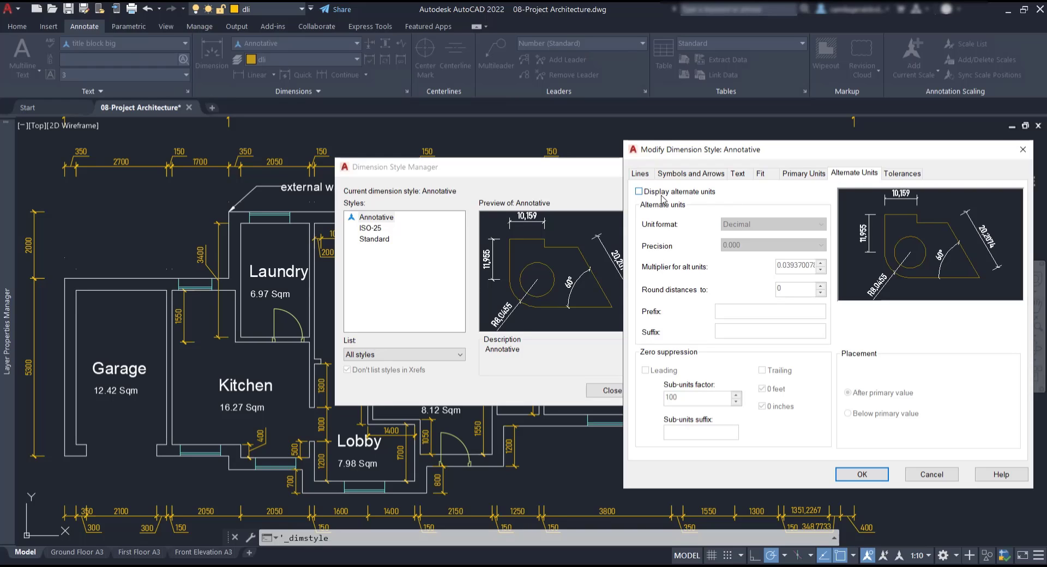
left_click(638, 193)
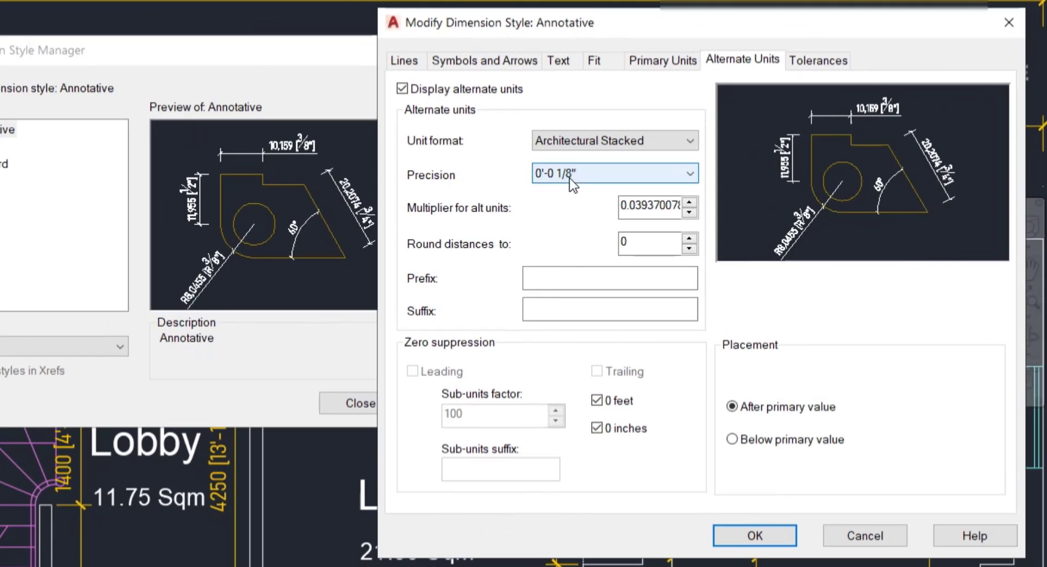
left_click(609, 174)
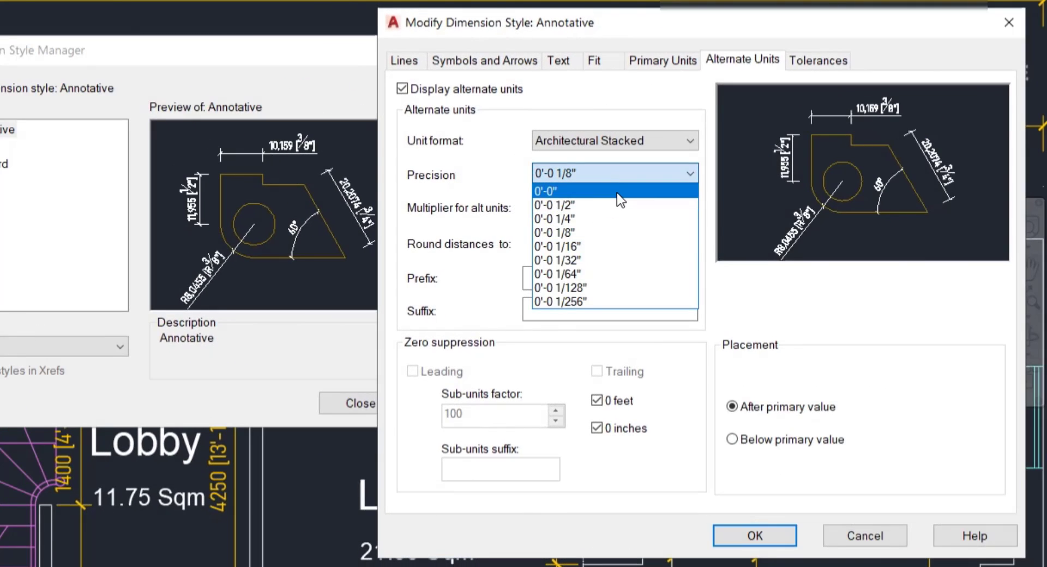
left_click(567, 191)
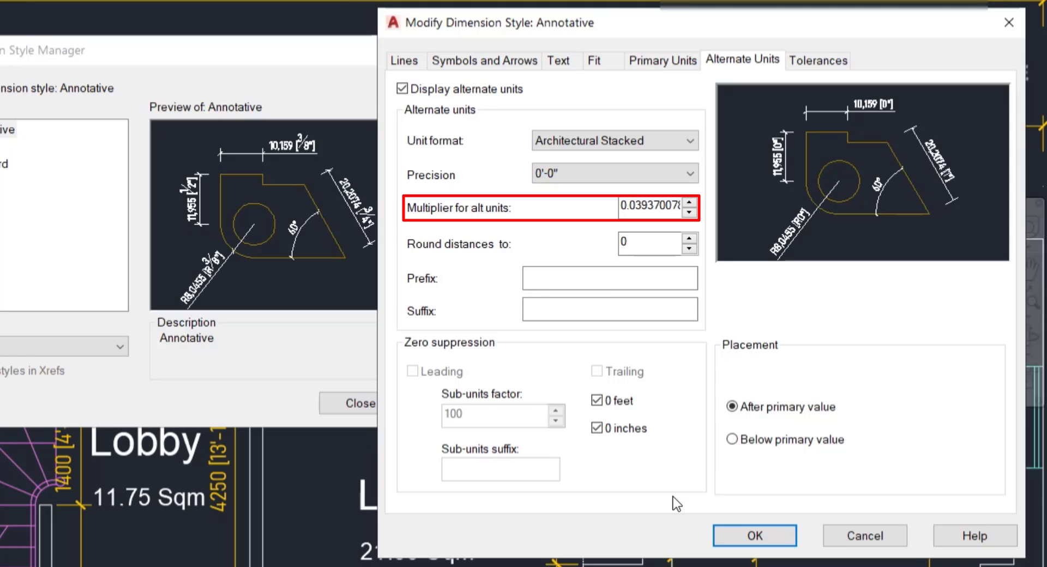
left_click(754, 536)
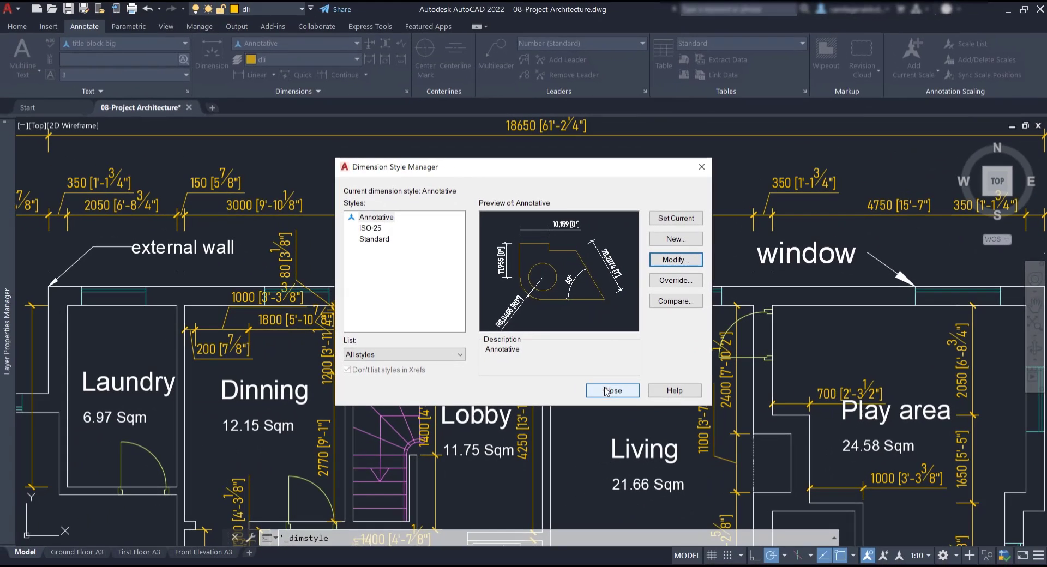
left_click(605, 391)
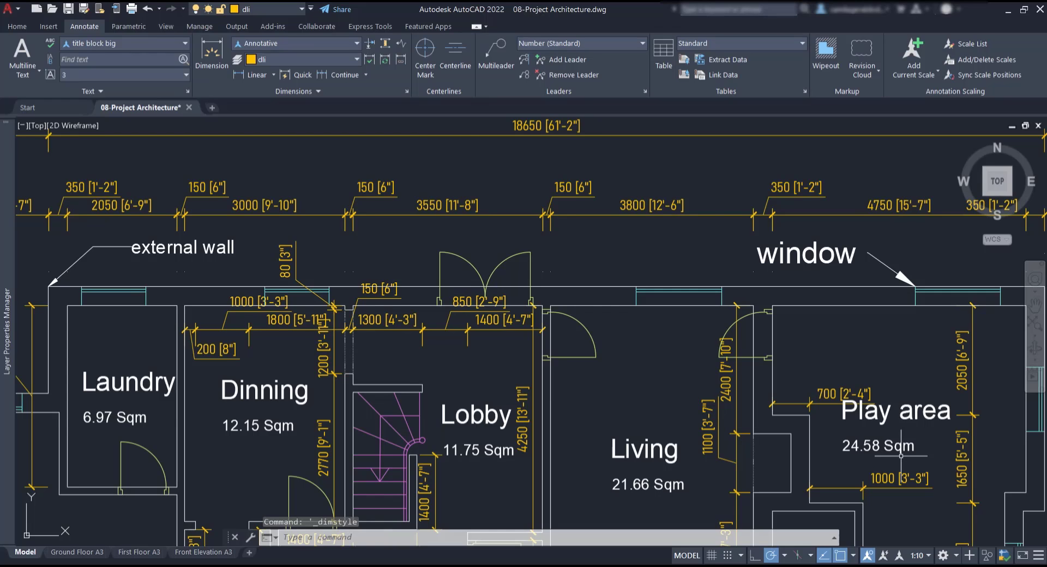
mouse_move(904, 455)
middle_mouse_down()
mouse_move(861, 426)
mouse_move(765, 297)
mouse_move(775, 298)
middle_mouse_up()
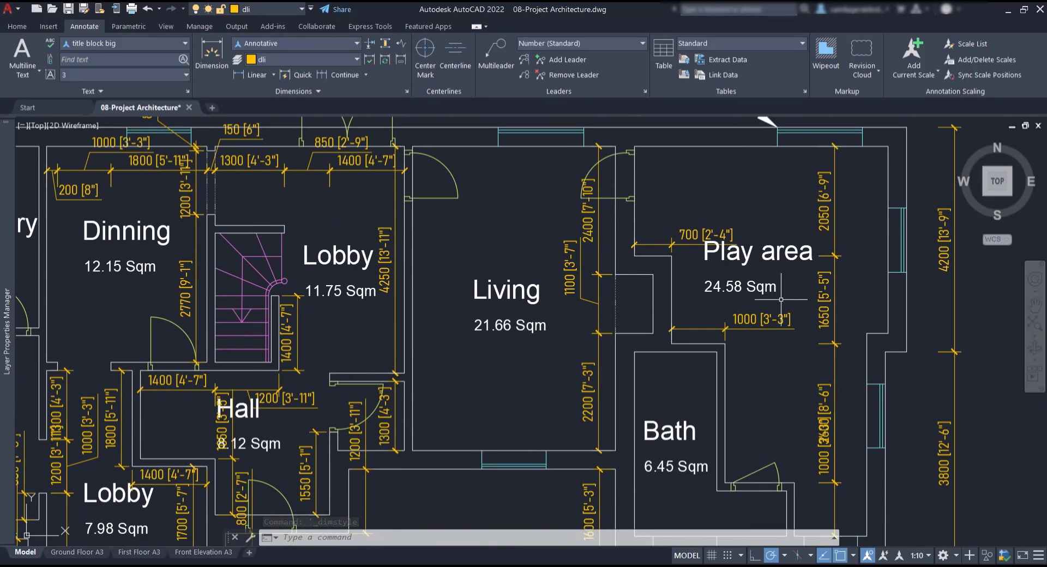
scroll(780, 299, "down", 2)
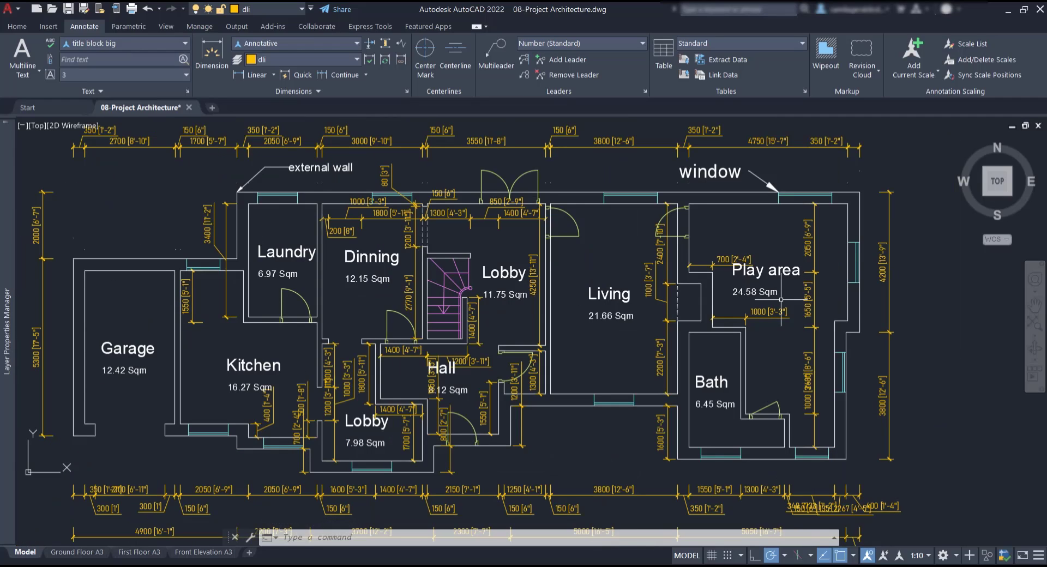